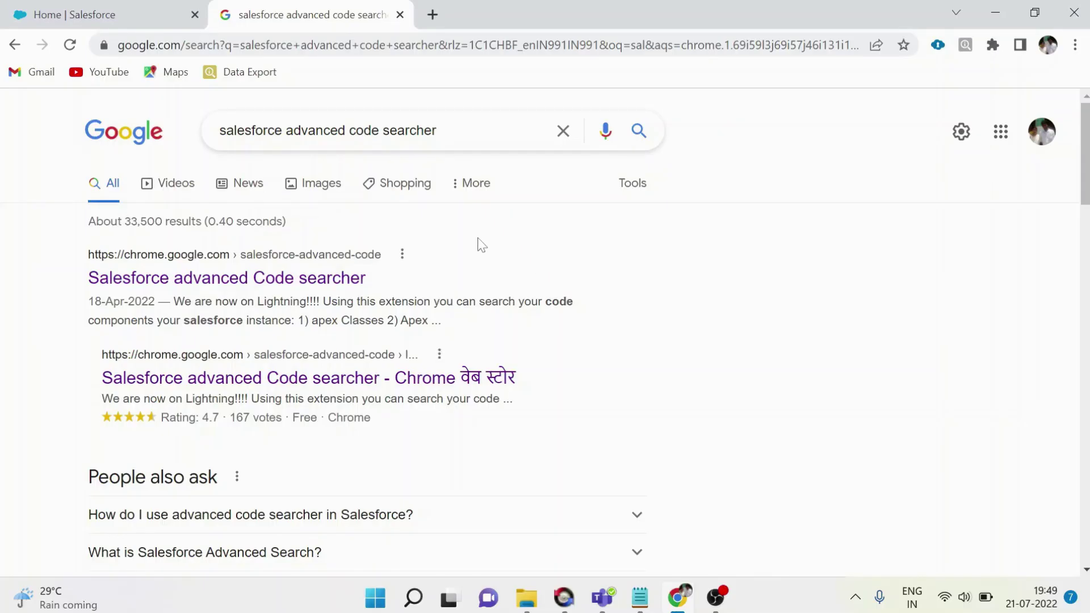
Add the Salesforce advanced Code searcher extension to Chrome from its store page.
click(227, 279)
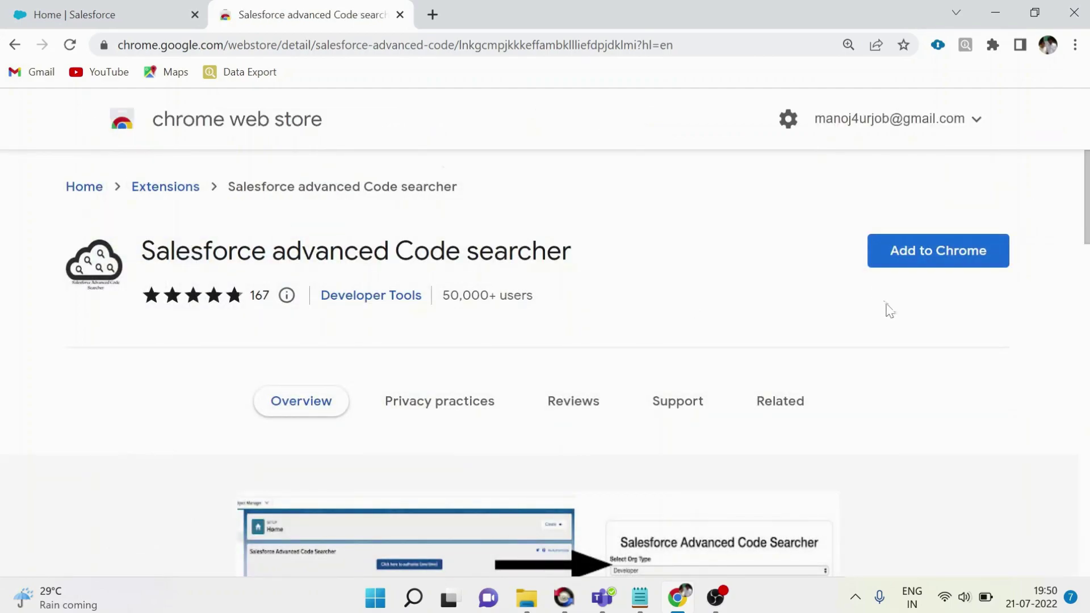
click(952, 252)
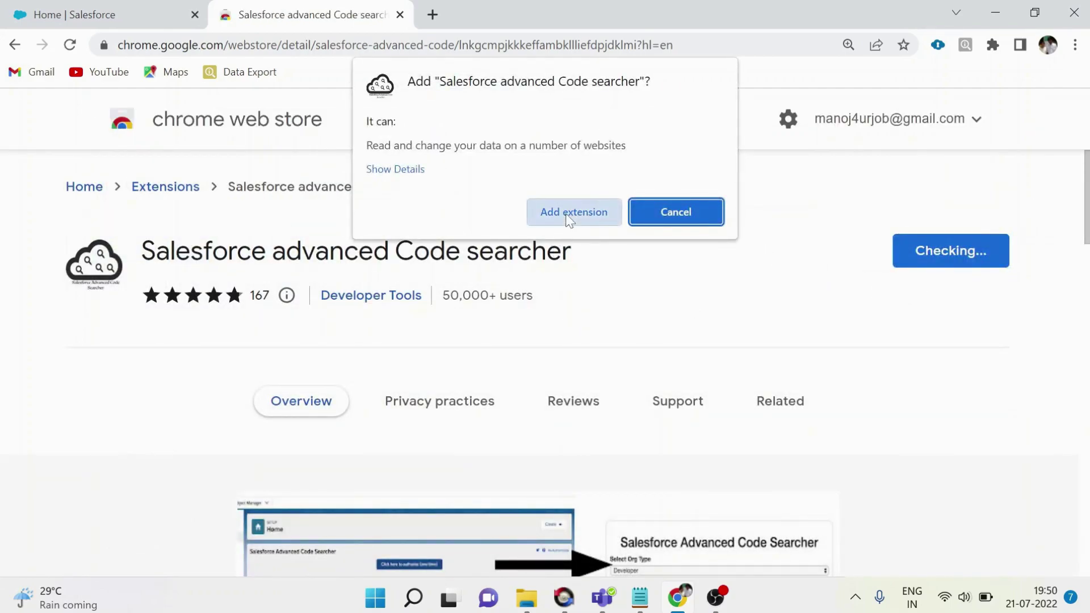
click(568, 218)
Pin Code searcher from the Extensions menu, then close the menu.
click(992, 45)
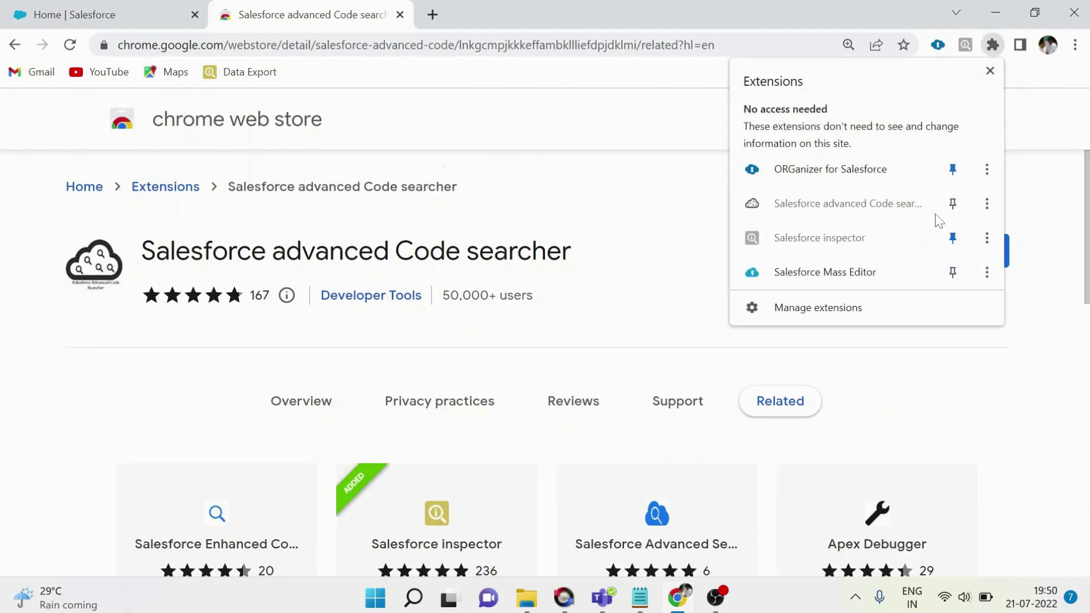
click(952, 204)
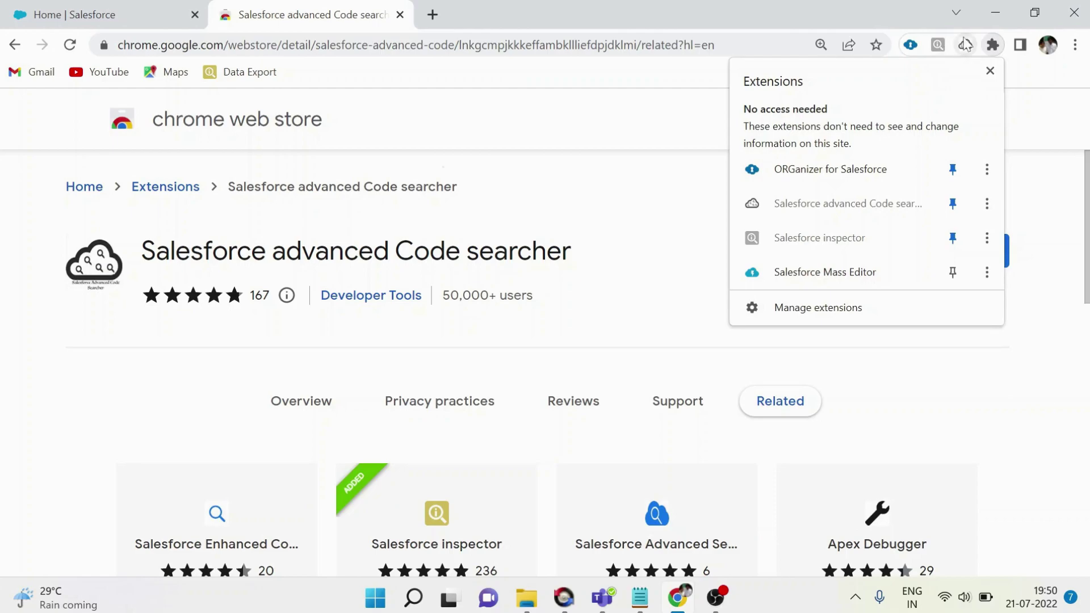
drag(1046, 166, 966, 51)
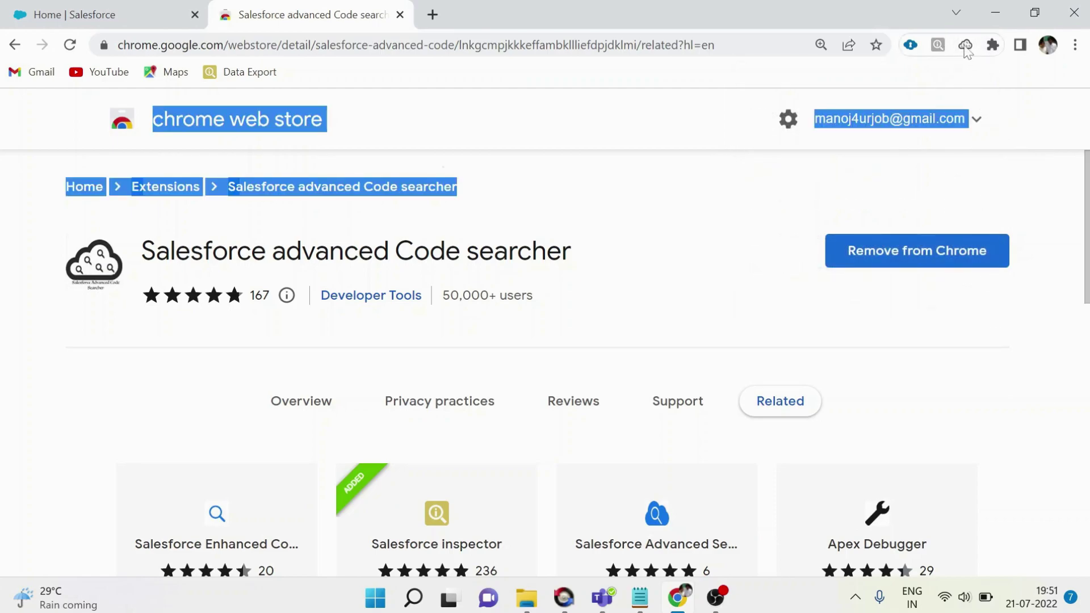
Open Salesforce Setup in a new tab from the home page's gear menu.
click(762, 170)
key(ctrl+shift+Tab)
click(974, 111)
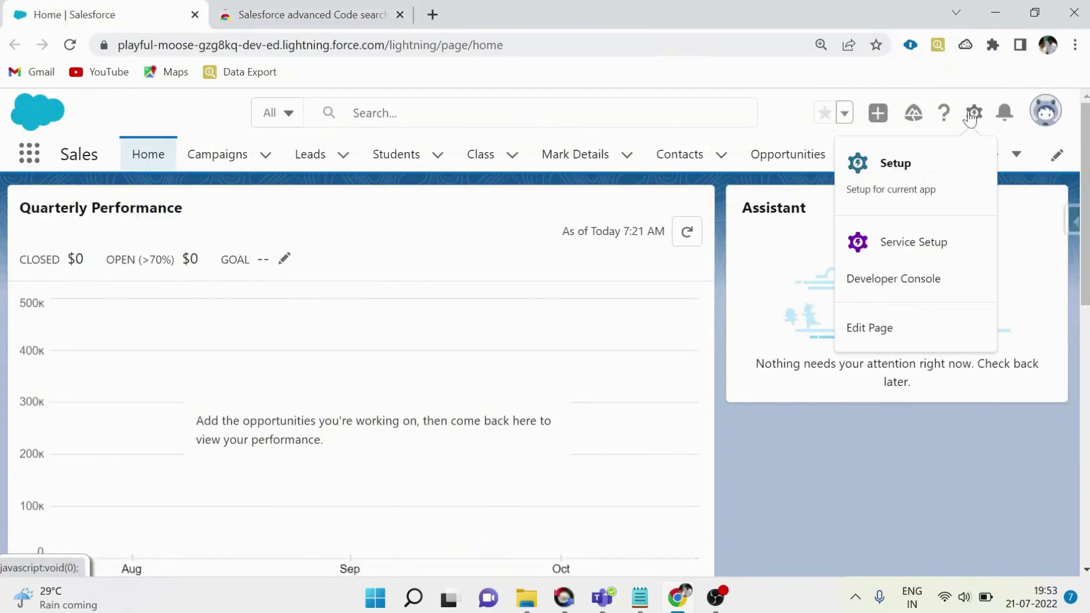
click(928, 175)
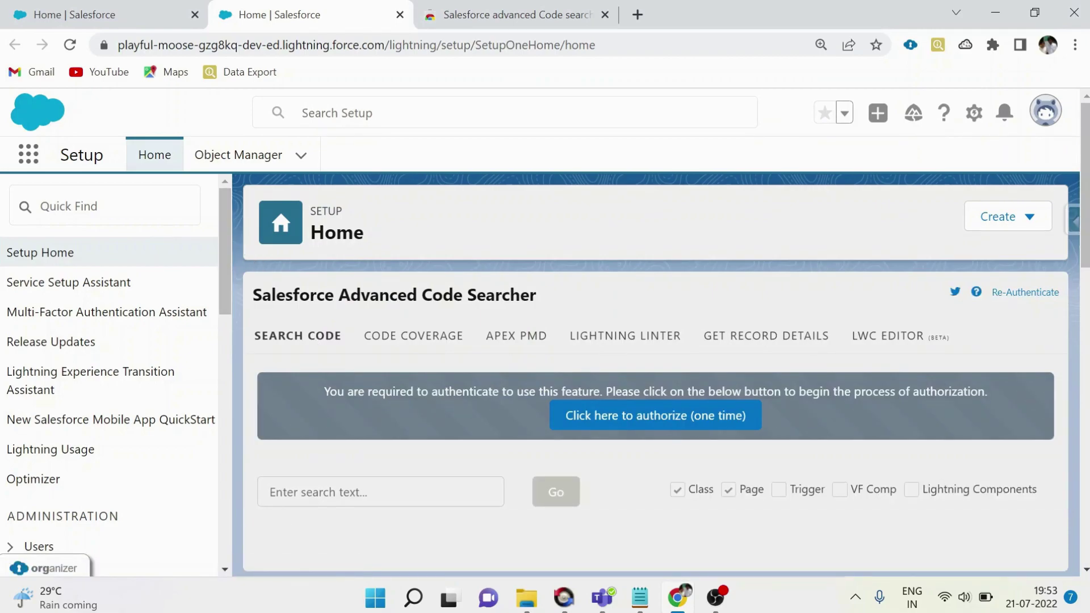
scroll(553, 315, down, 1)
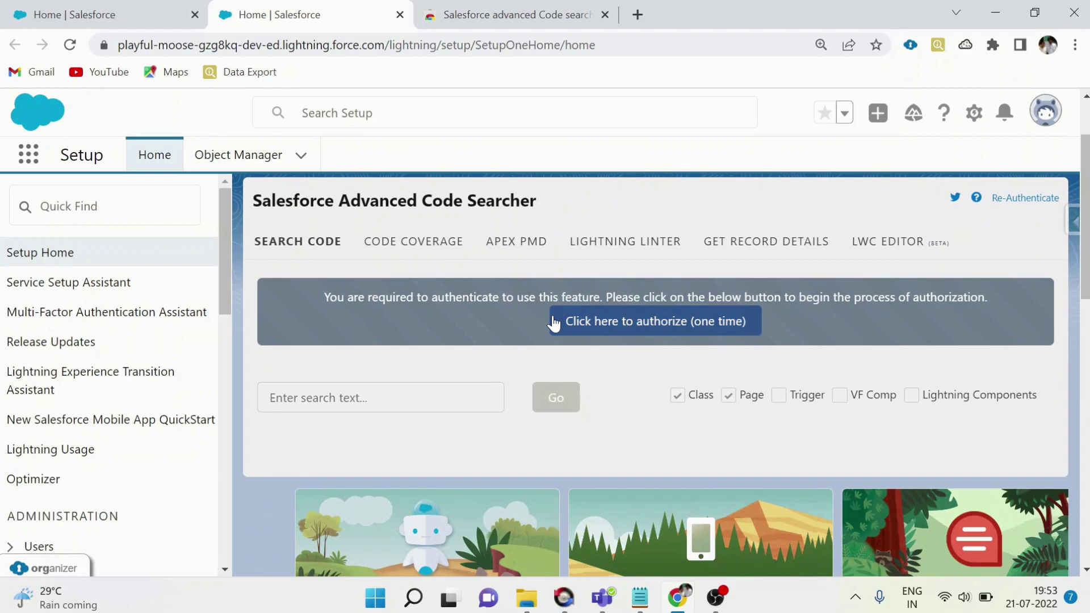
Authorize the Advanced Code Searcher and log in to Salesforce.
click(614, 316)
click(521, 258)
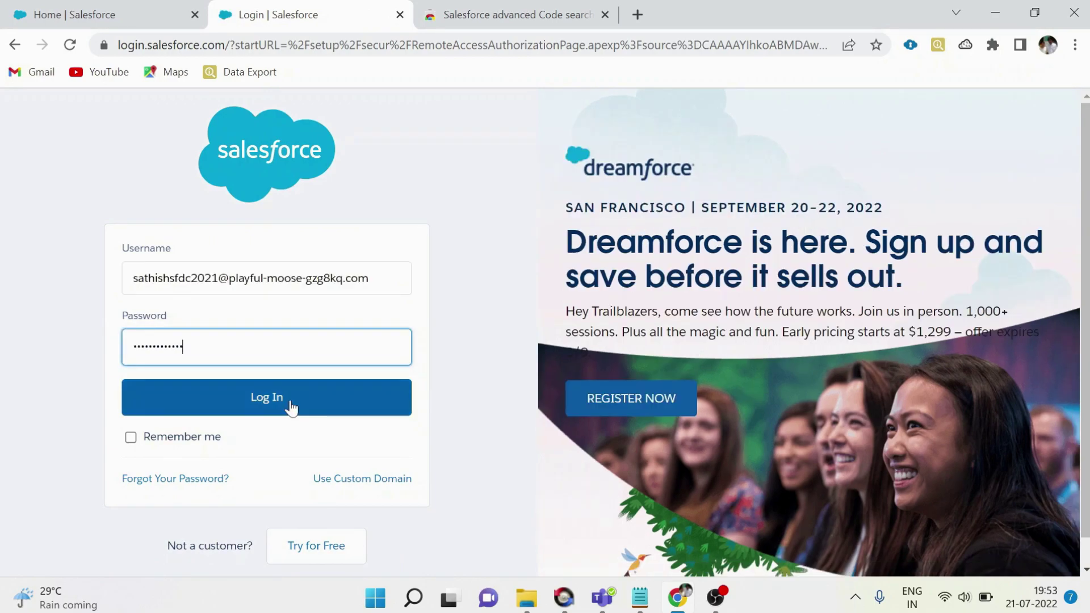
click(289, 408)
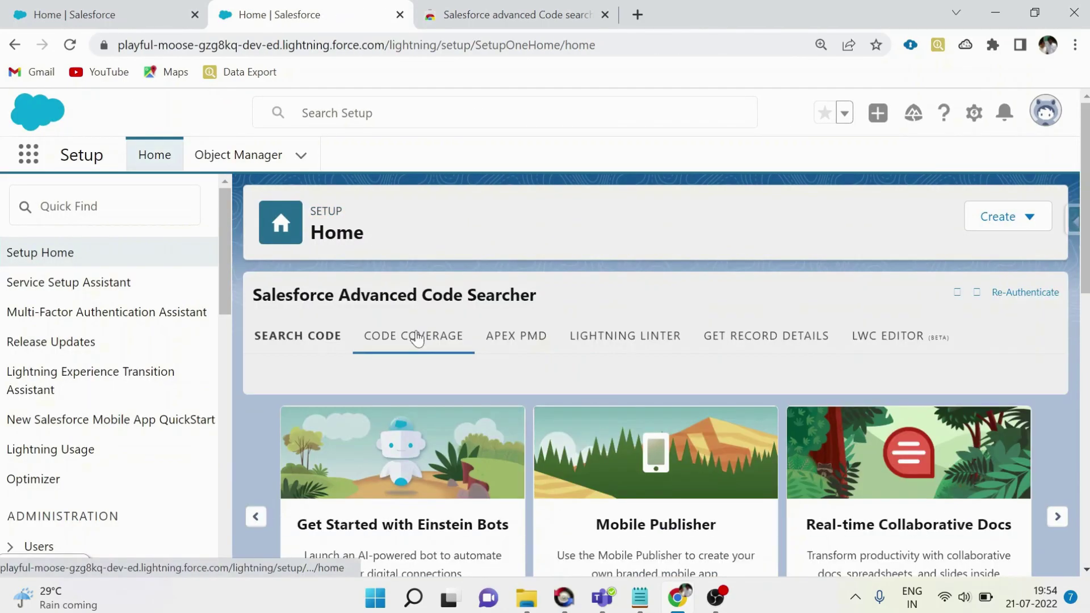
scroll(544, 390, down, 1)
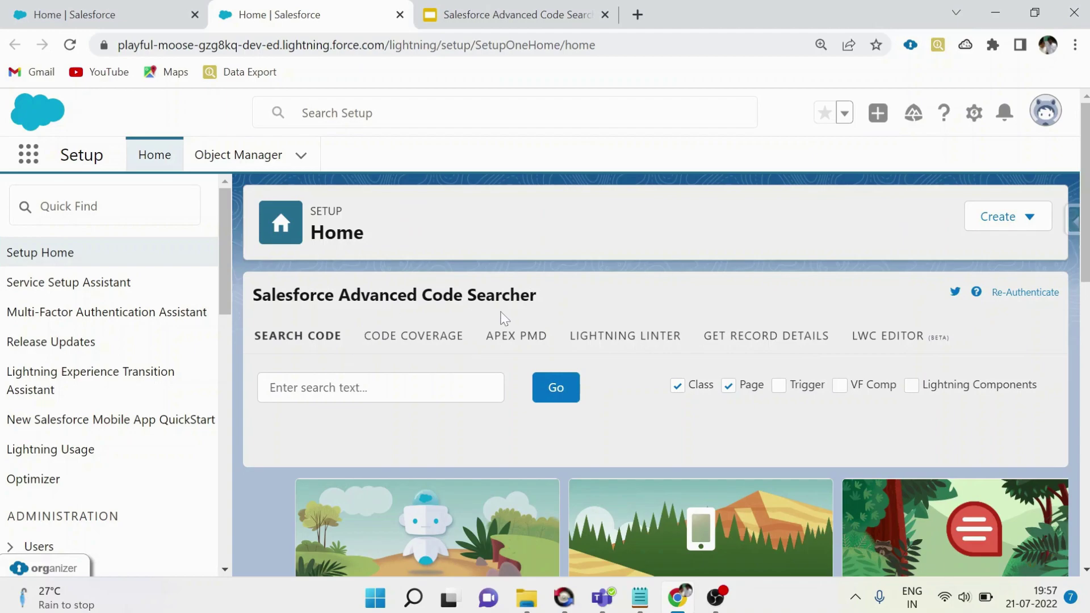
Search for 'Test' across code types, including Triggers, VF Components and Lightning Components.
click(339, 348)
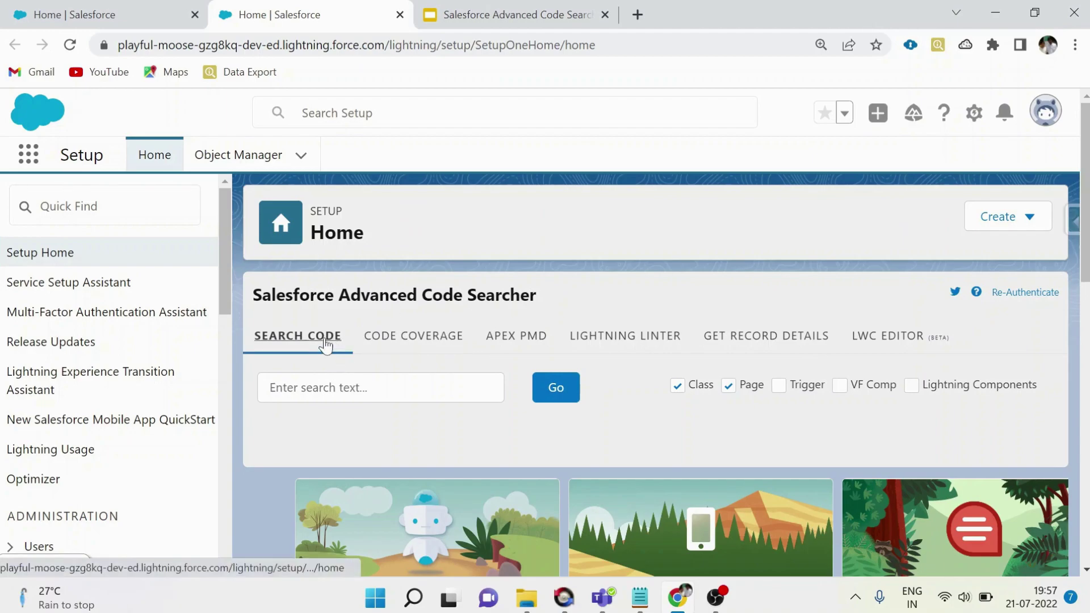
click(328, 340)
click(375, 388)
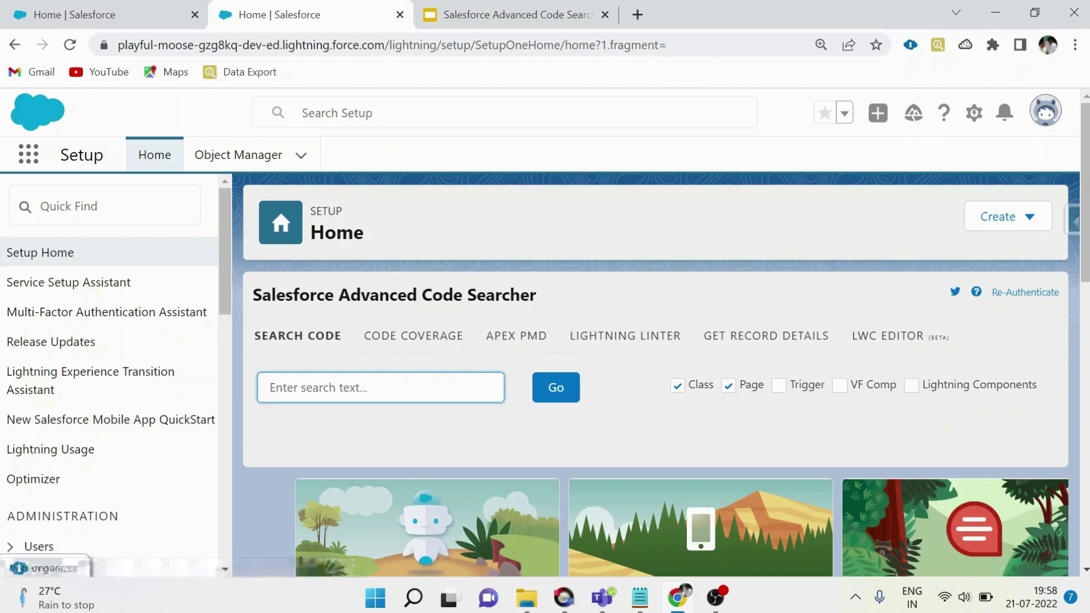
click(781, 385)
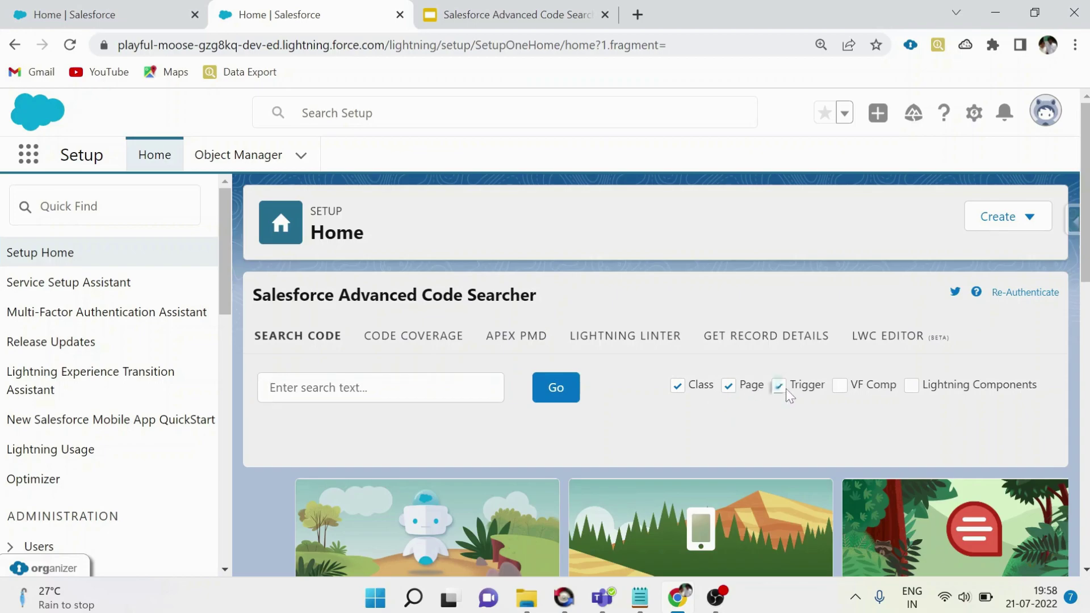
click(841, 385)
key(Tab)
key(space)
click(477, 387)
text(Test)
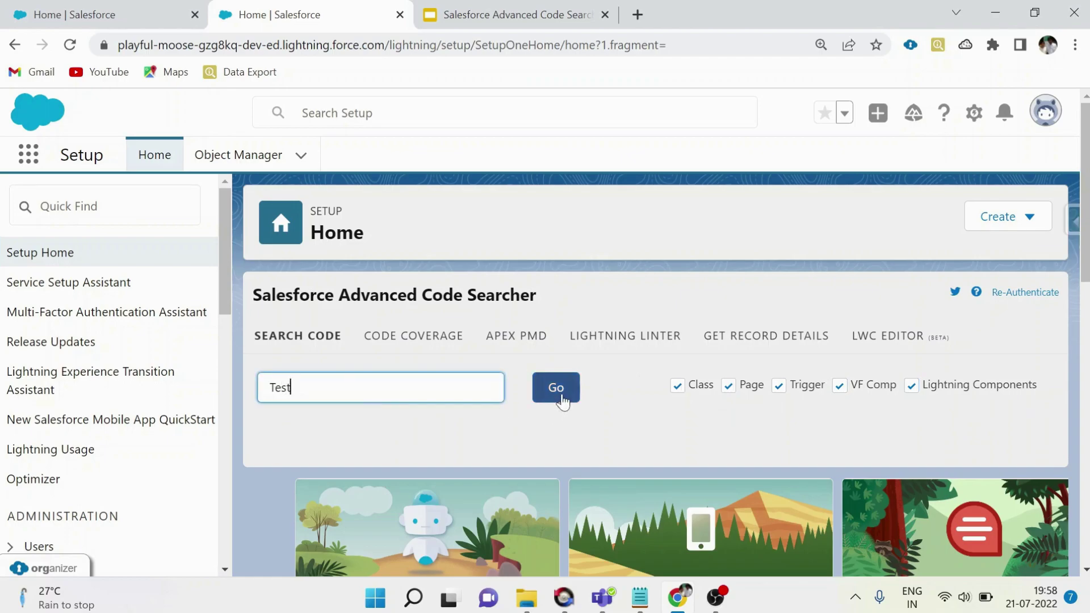
click(560, 400)
scroll(563, 400, down, 2)
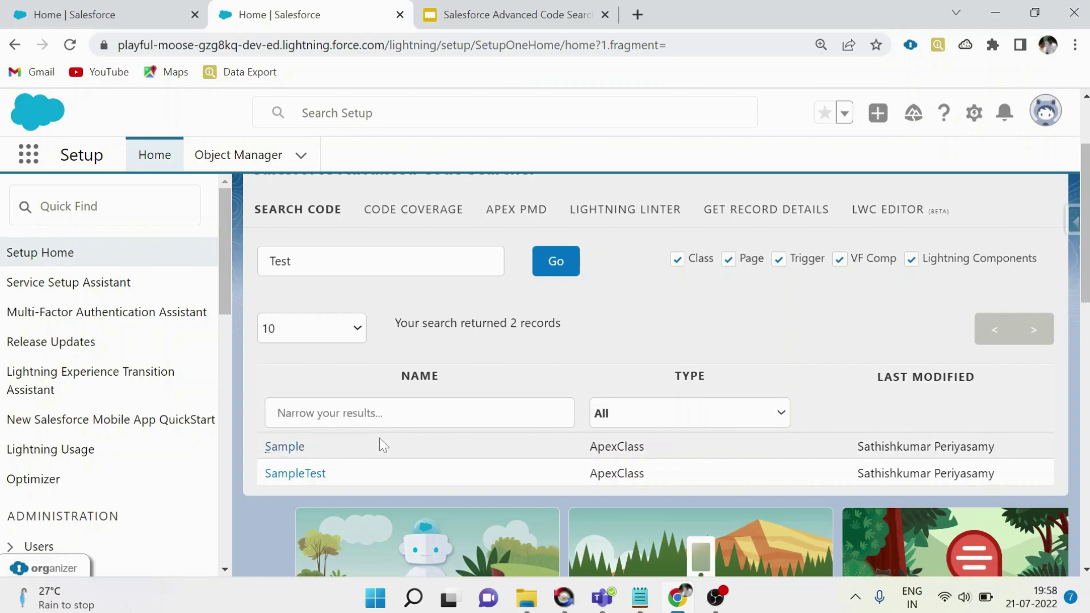
View the matching Sample class with 'Test' highlighted, then return to the results tab.
click(284, 447)
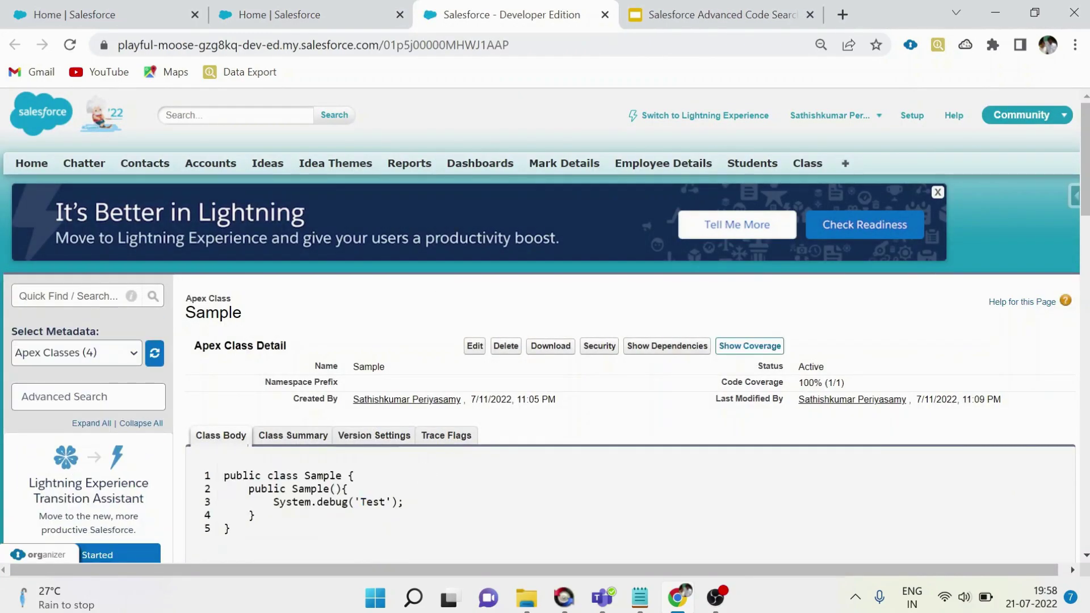
drag(360, 502, 384, 502)
click(304, 44)
Switch back to the Code Searcher tab in Setup.
click(305, 14)
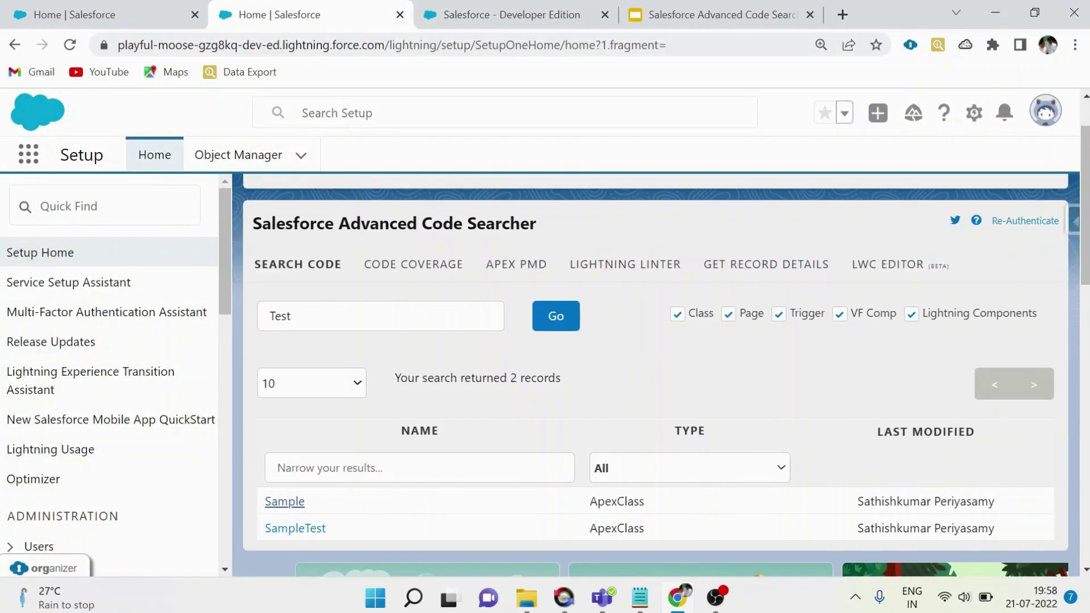
scroll(457, 459, up, 2)
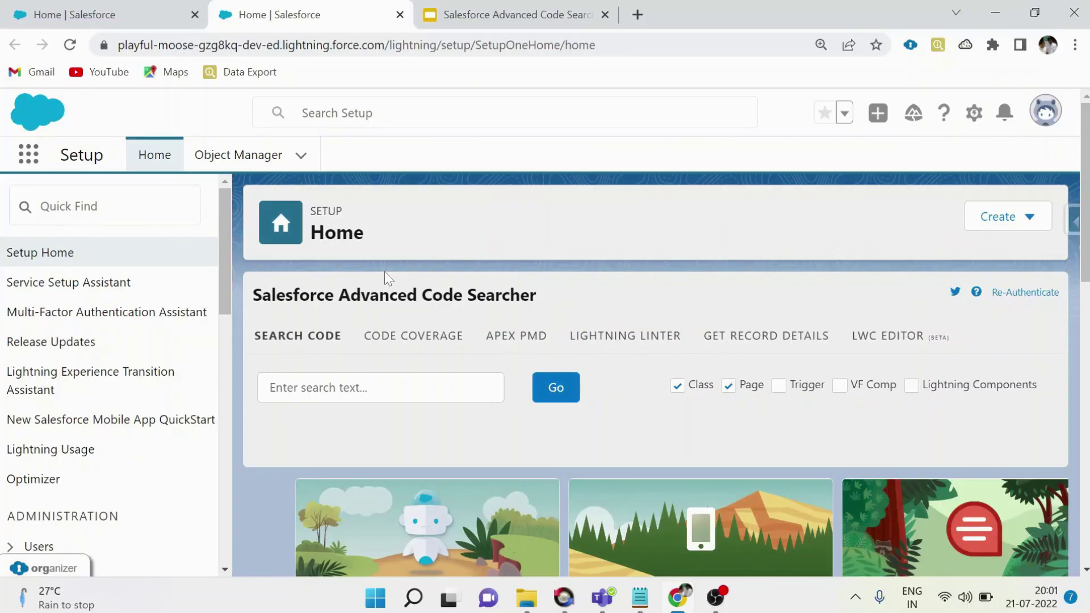
Fetch org-wide code coverage and highlight its percentage.
click(377, 335)
scroll(377, 336, down, 1)
click(318, 353)
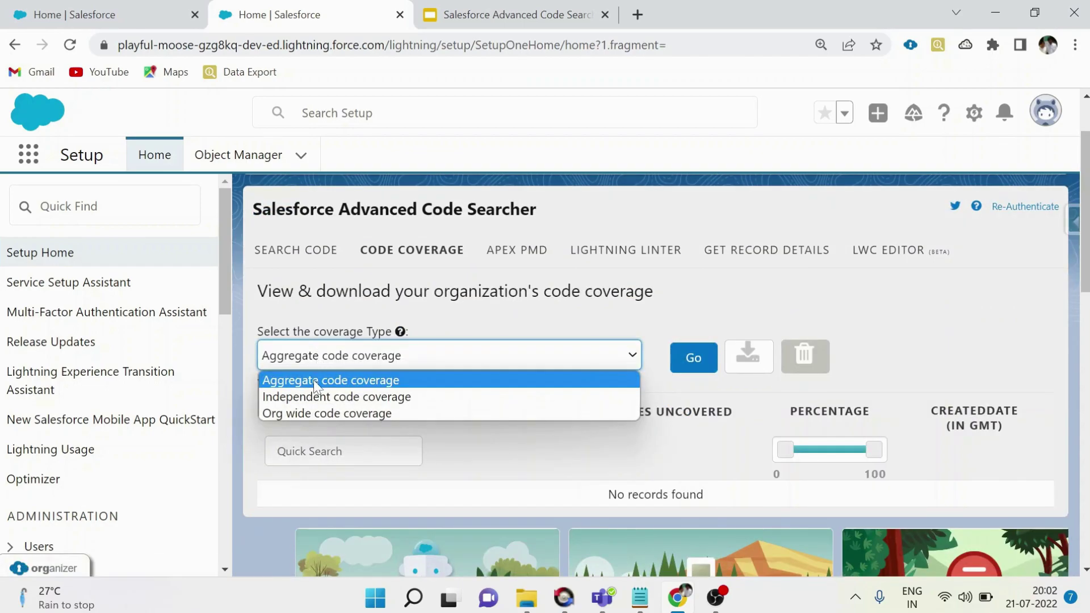
click(304, 411)
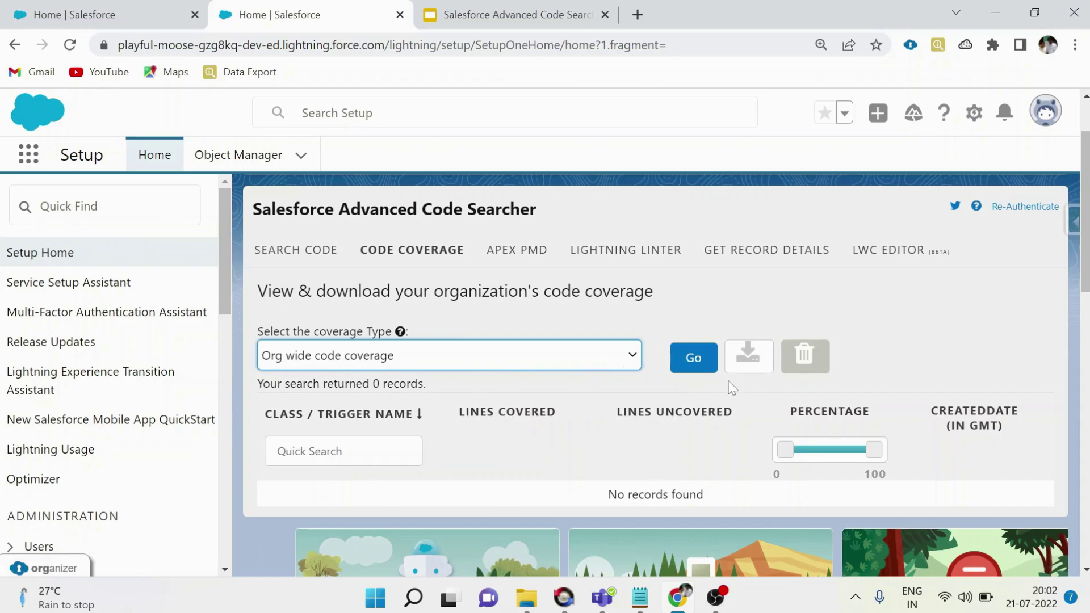
click(693, 358)
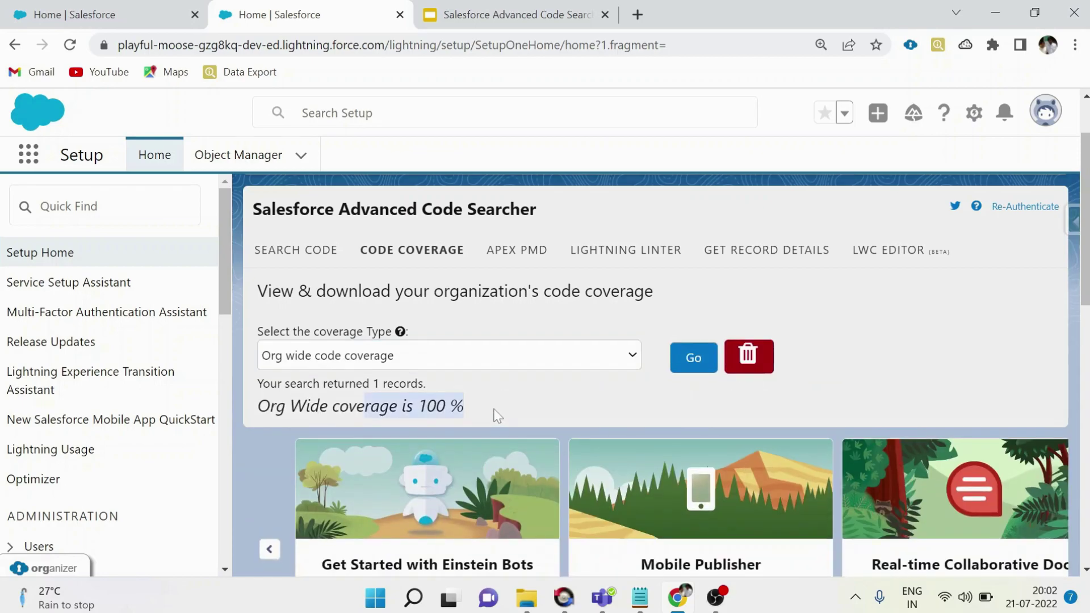
drag(497, 414, 257, 407)
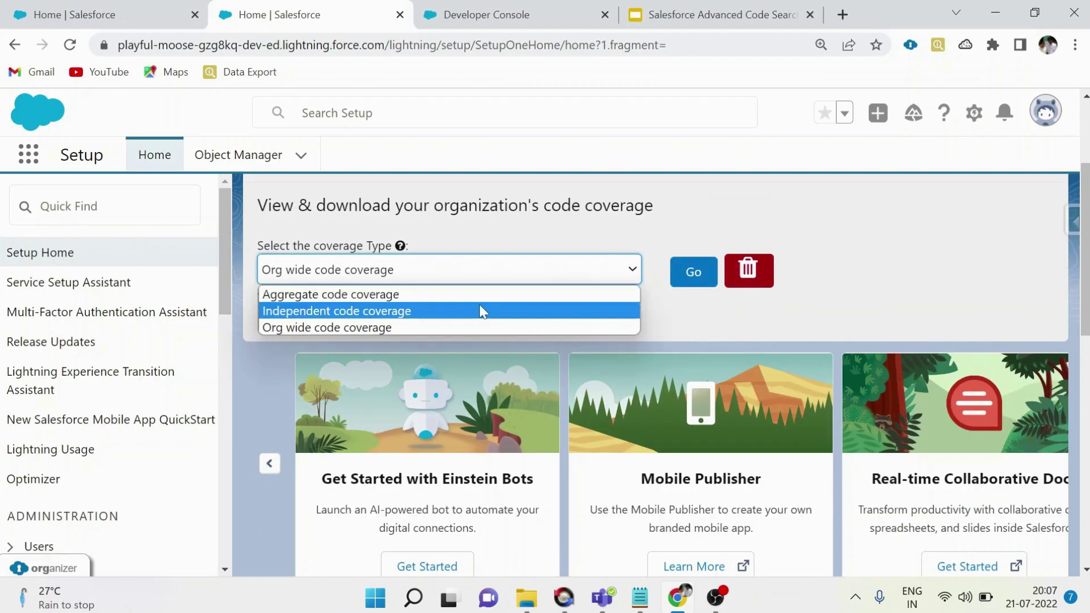
Show independent coverage per class and test class, briefly highlighting Test2.
click(481, 310)
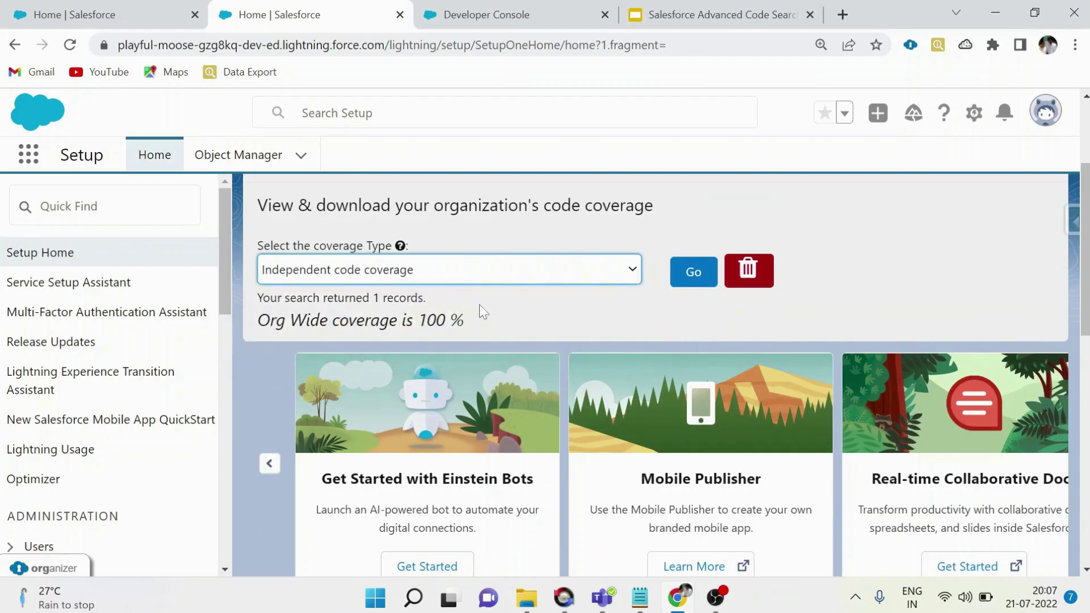
click(691, 274)
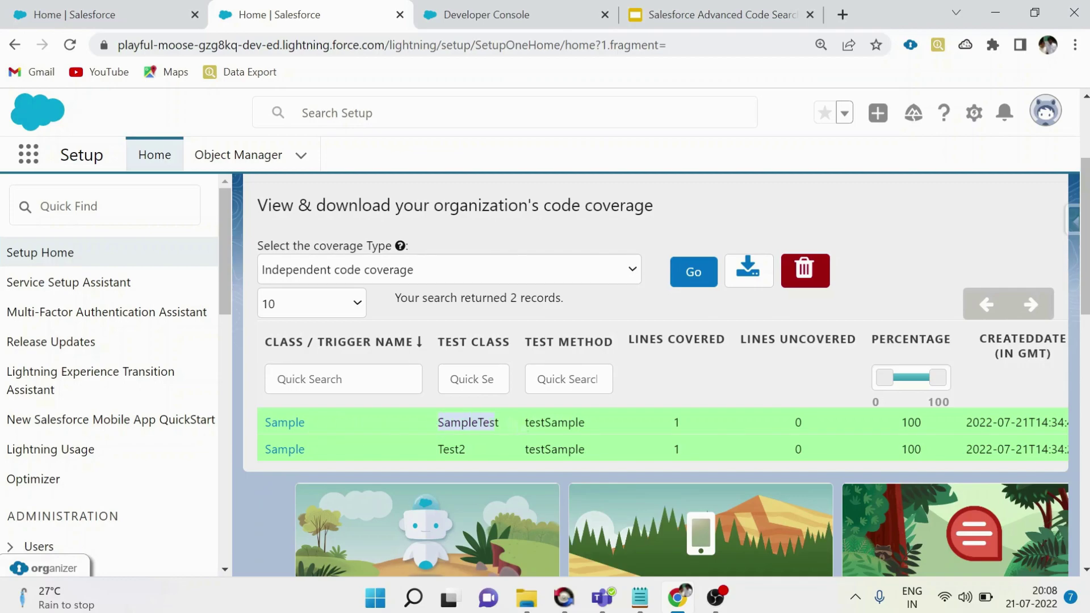
click(440, 449)
click(423, 441)
scroll(568, 381, up, 1)
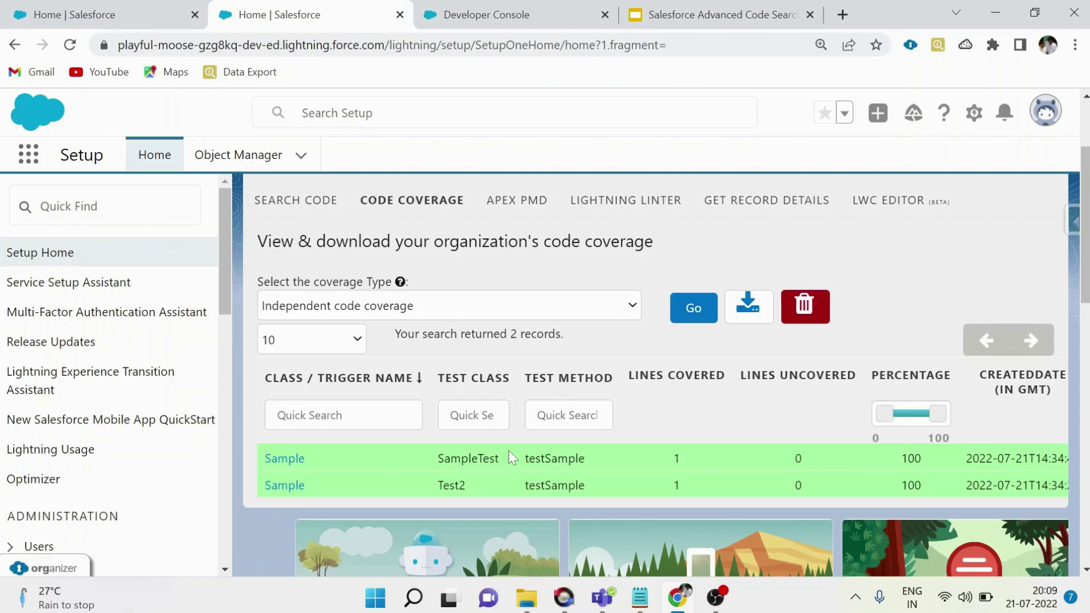
Run aggregate code coverage to list Sample, SampleTest and Test2.
click(417, 305)
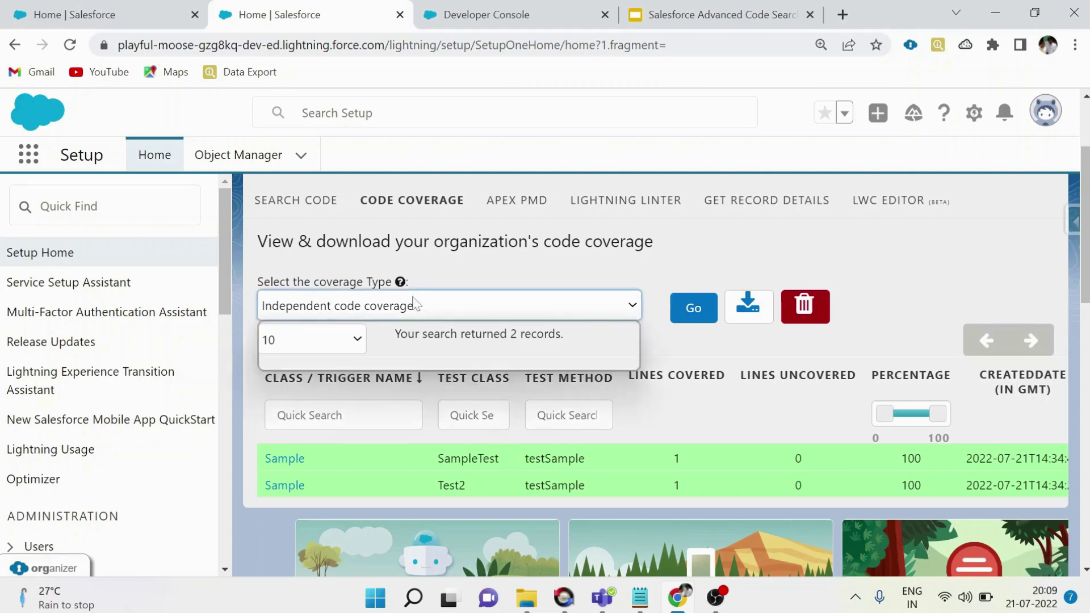
click(393, 333)
click(694, 307)
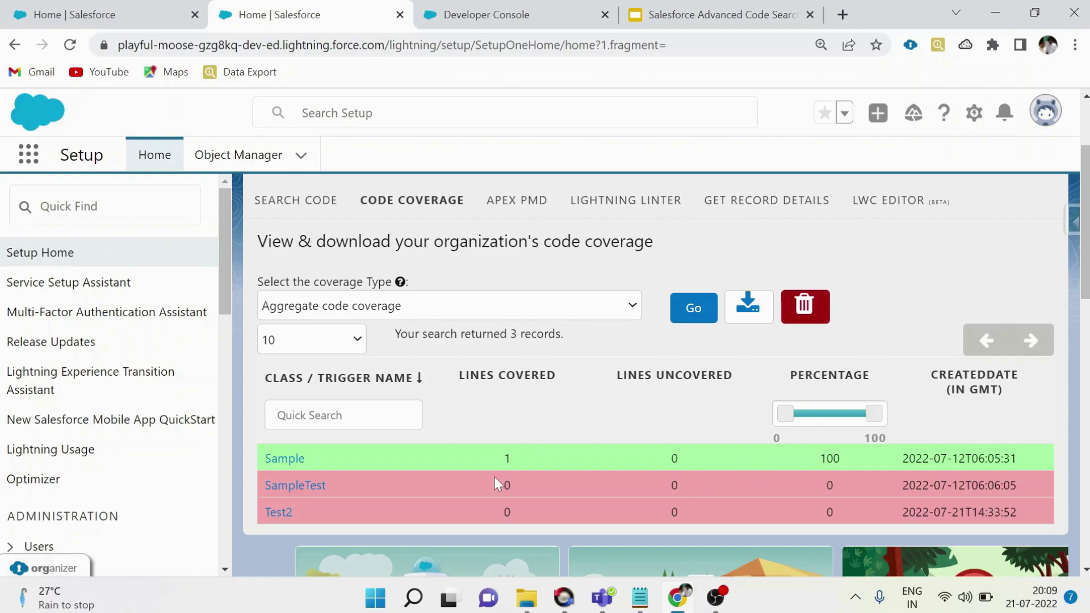
scroll(655, 462, up, 1)
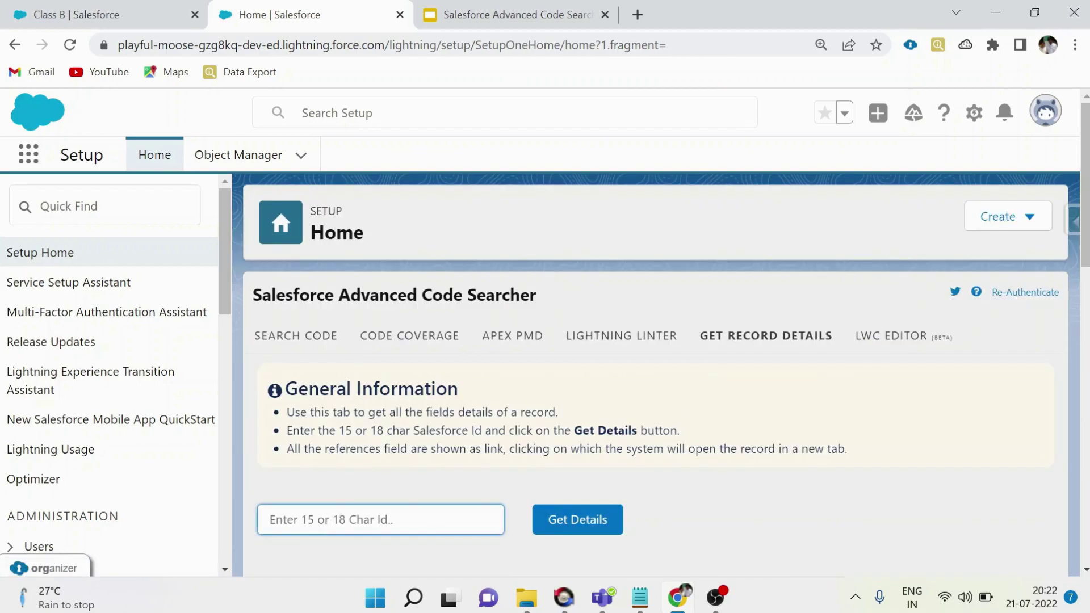
Load Class B's fields by pasted Id and list its Student__c child record, Ragu.
key(ctrl+v)
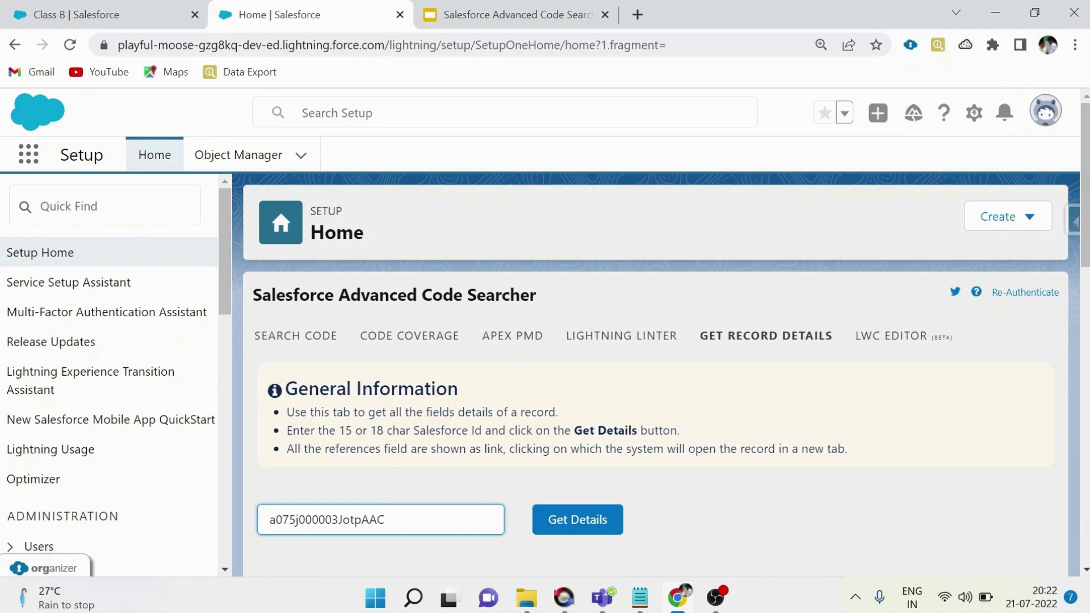
click(615, 525)
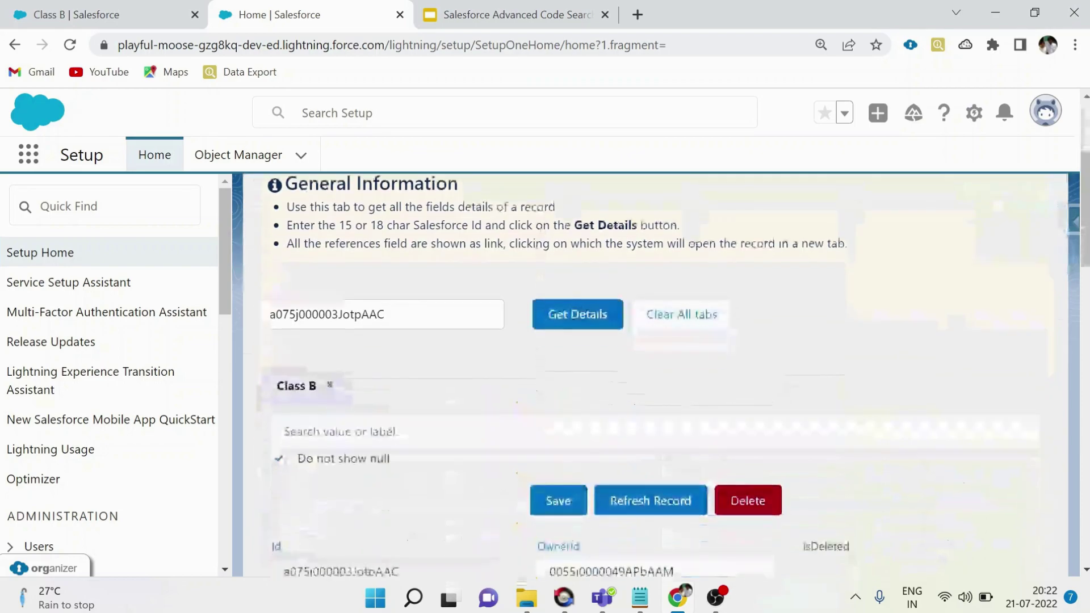
scroll(537, 415, down, 3)
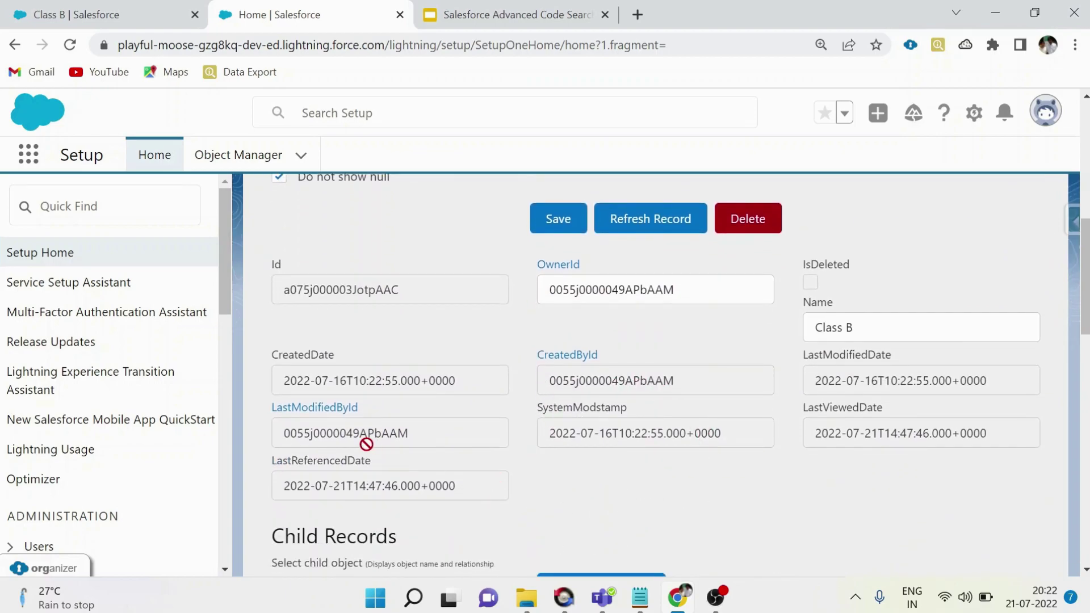
scroll(448, 467, down, 2)
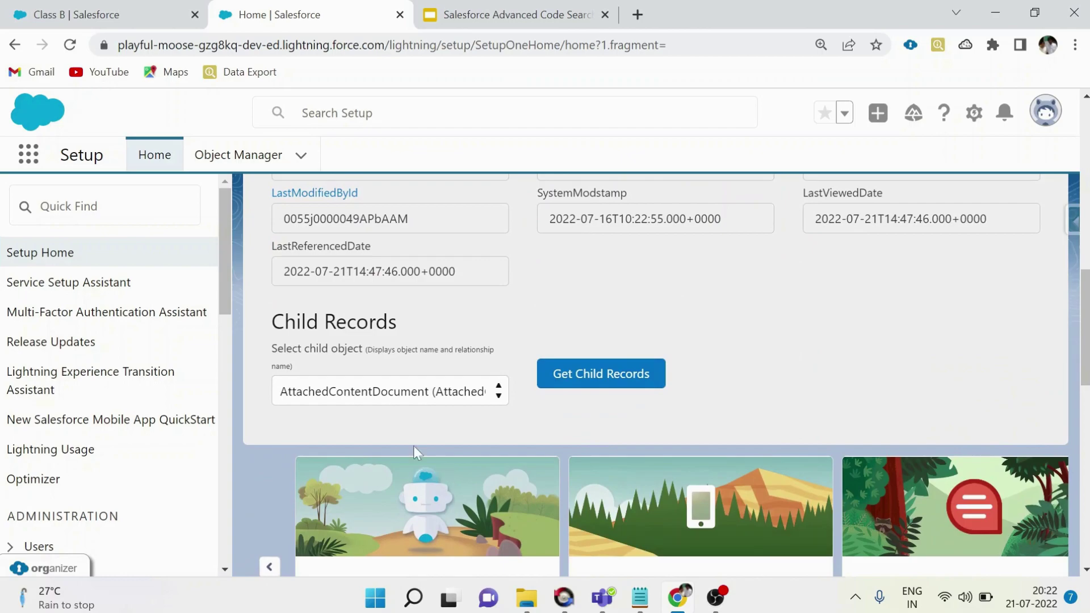
click(355, 393)
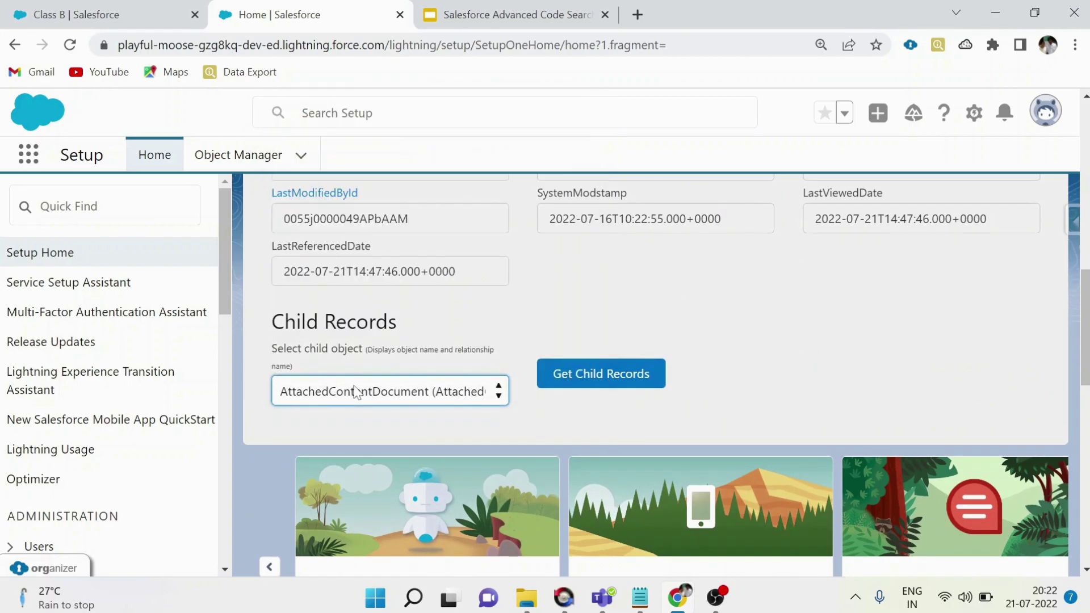
click(354, 391)
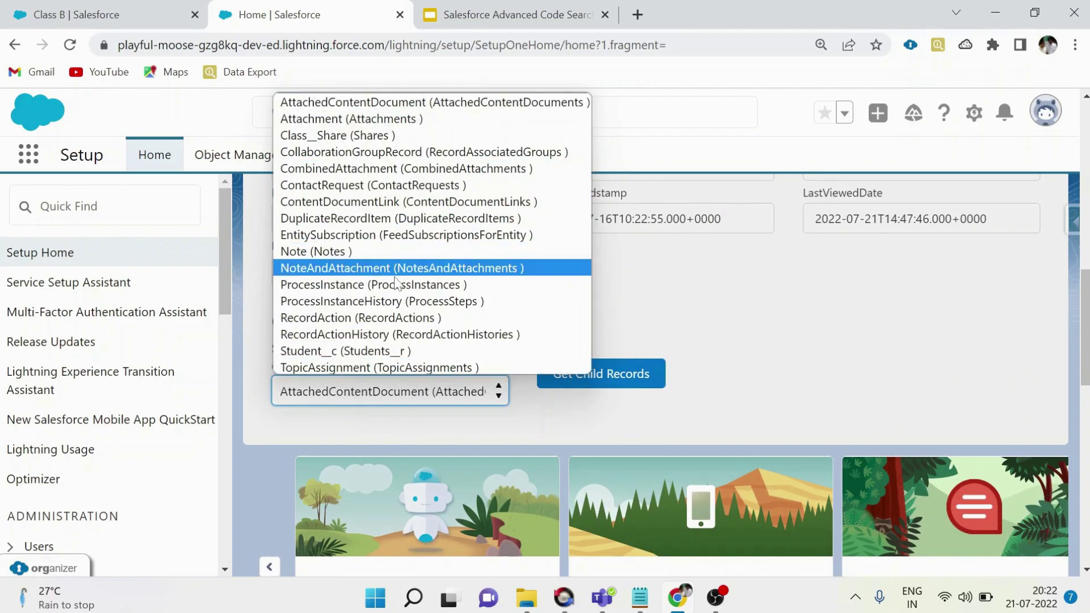
click(400, 353)
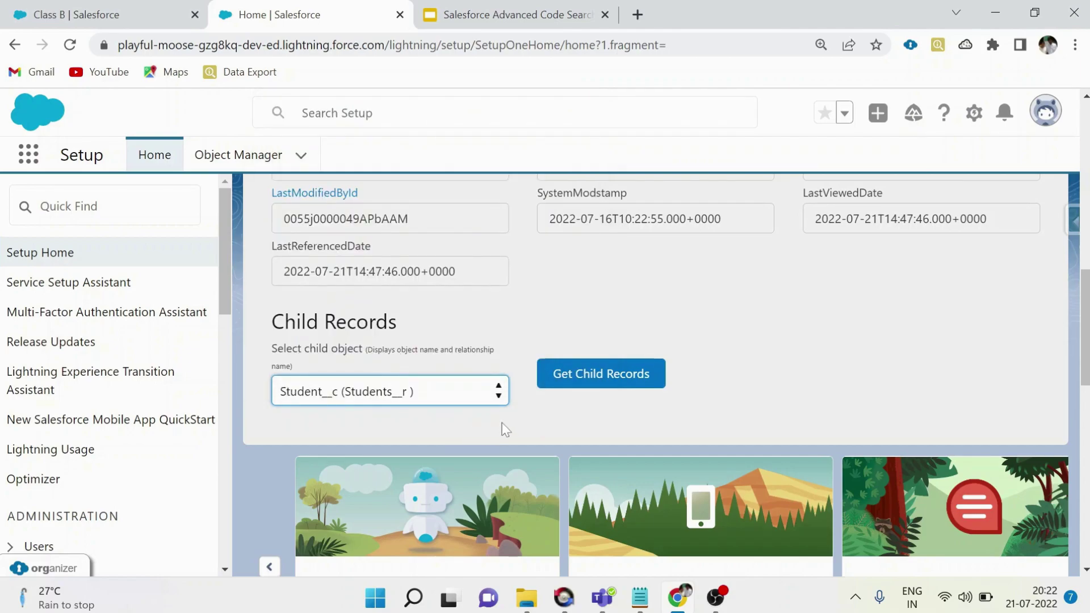
click(598, 375)
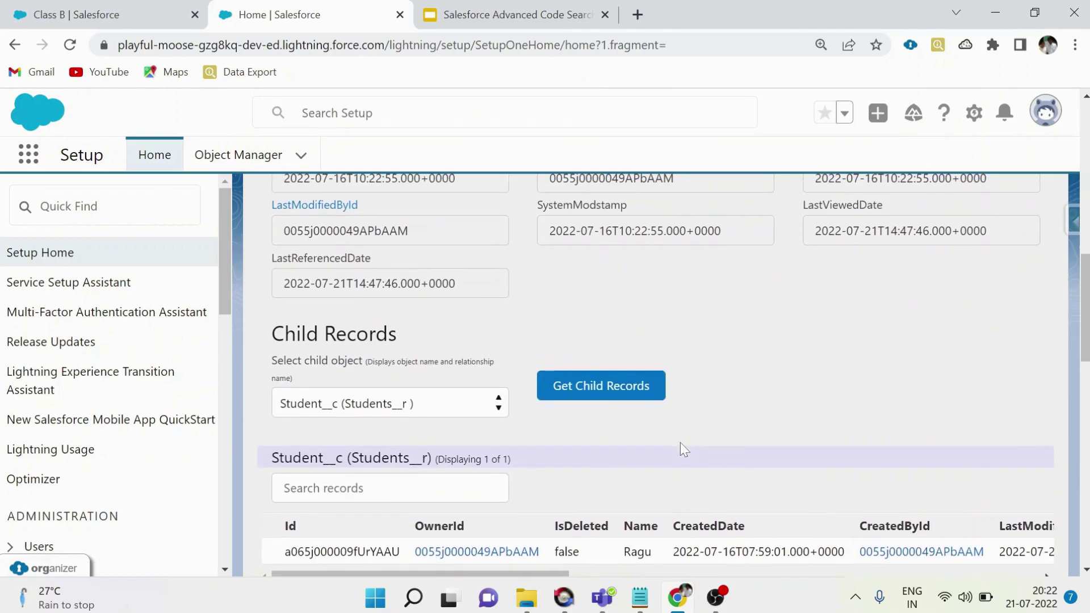
scroll(656, 553, right, 5)
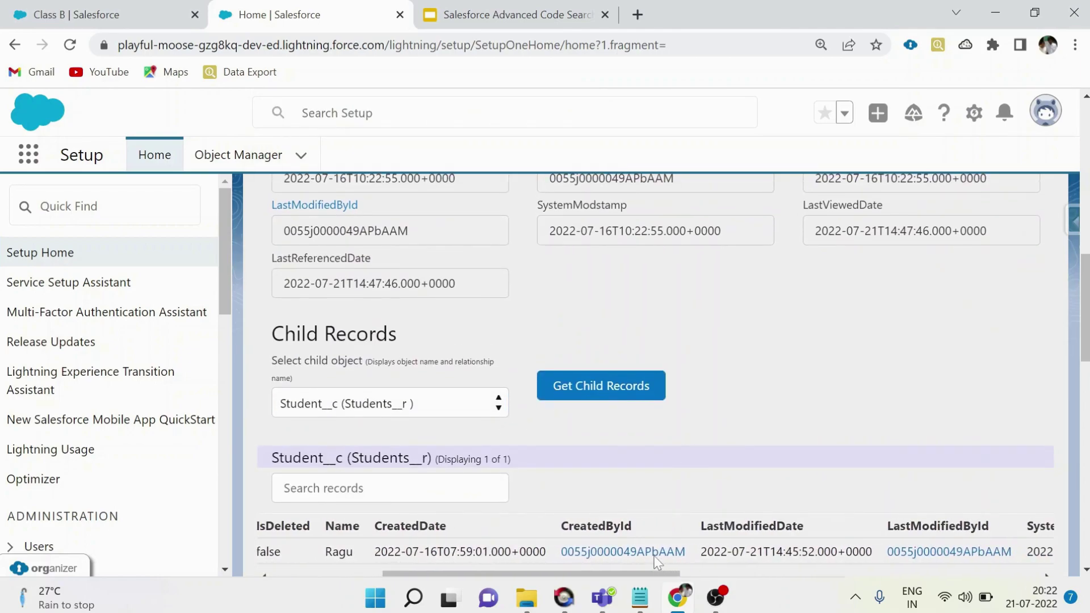
scroll(656, 553, left, 3)
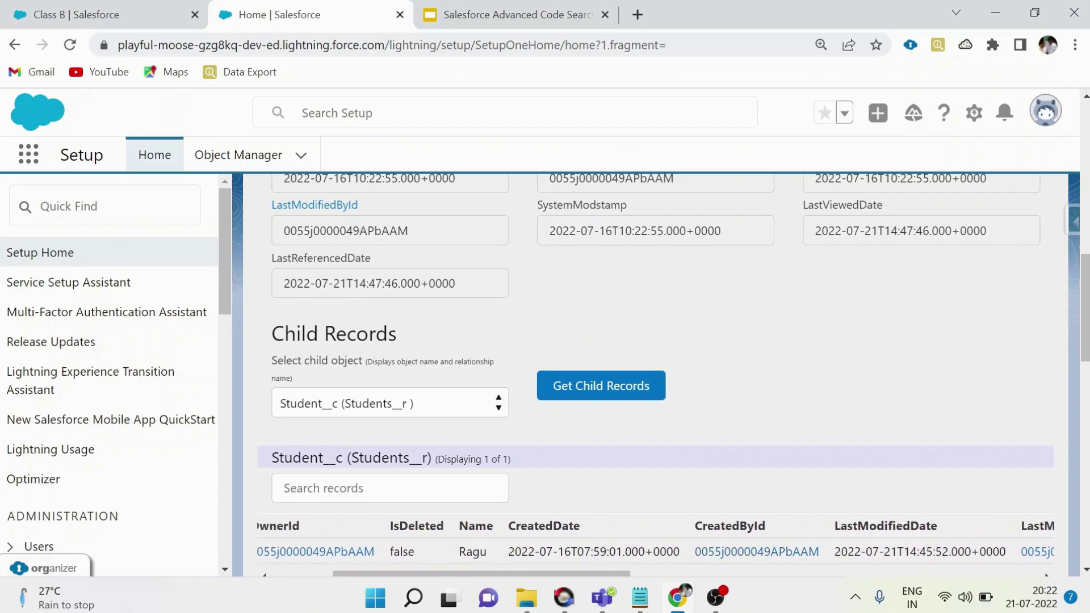
scroll(656, 549, right, 2)
scroll(656, 549, right, 2)
scroll(655, 549, right, 2)
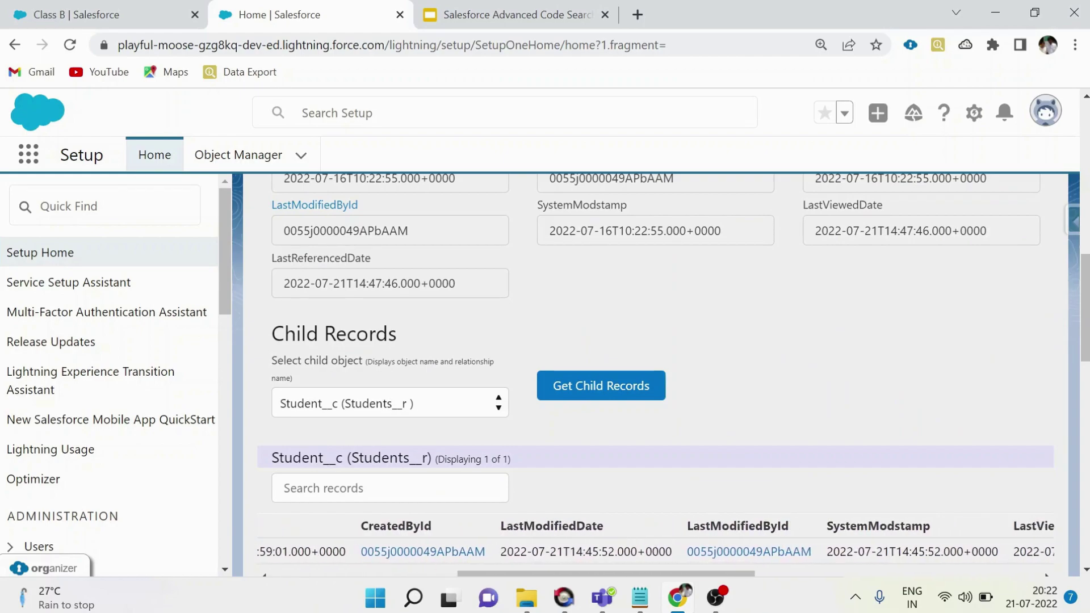
scroll(462, 555, left, 1)
scroll(462, 555, left, 4)
scroll(465, 556, left, 1)
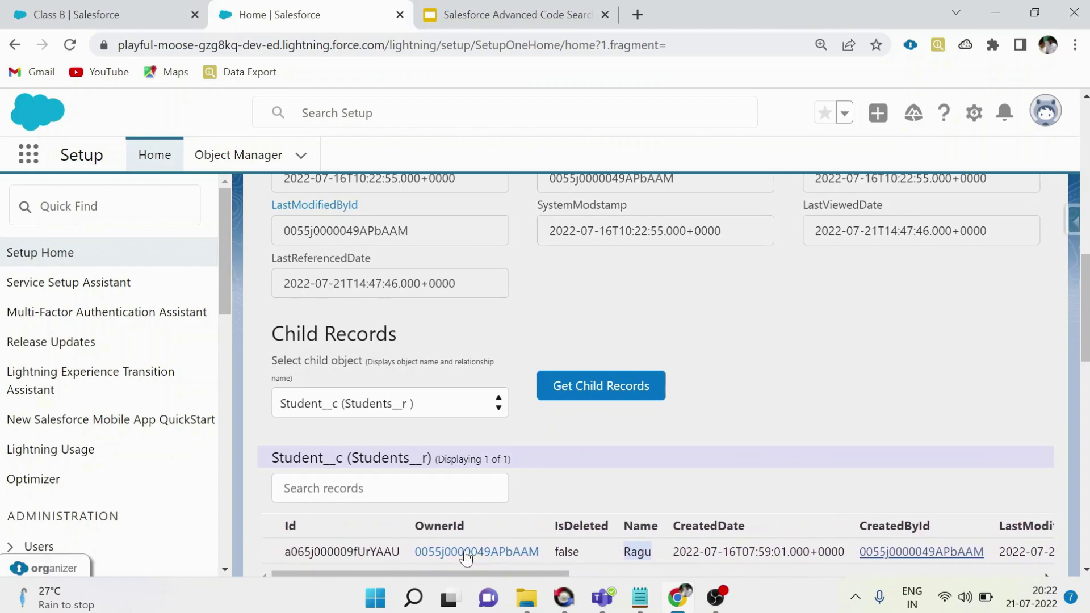
scroll(465, 558, right, 2)
scroll(463, 557, right, 2)
scroll(464, 558, left, 1)
scroll(464, 558, left, 3)
scroll(464, 558, up, 10)
double_click(358, 520)
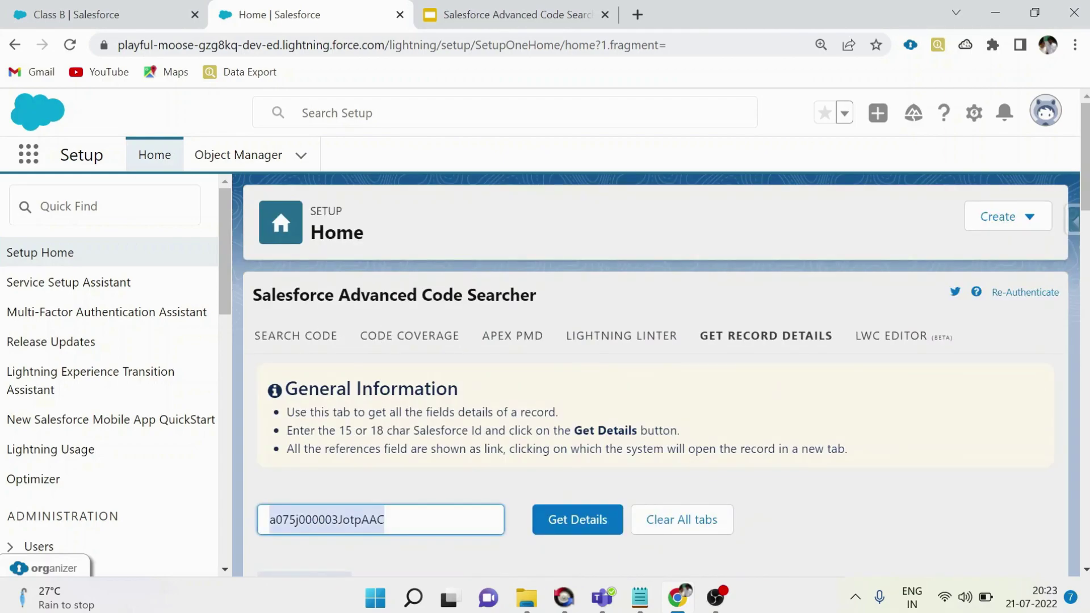
Load the Ragu student record's details from its pasted Id.
key(ctrl+v)
click(549, 520)
scroll(548, 518, down, 1)
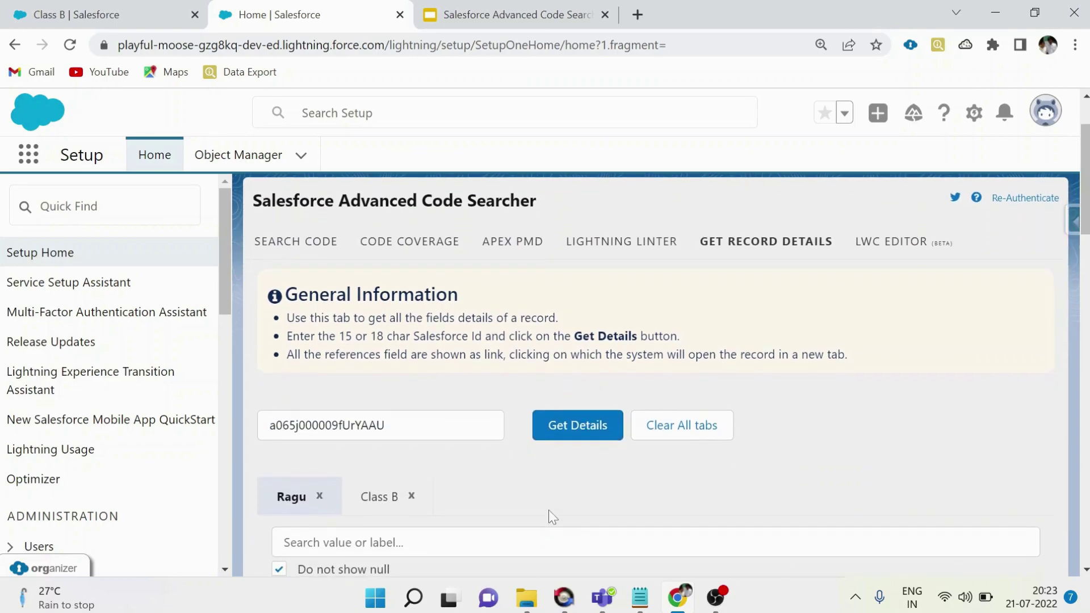
click(363, 486)
click(289, 496)
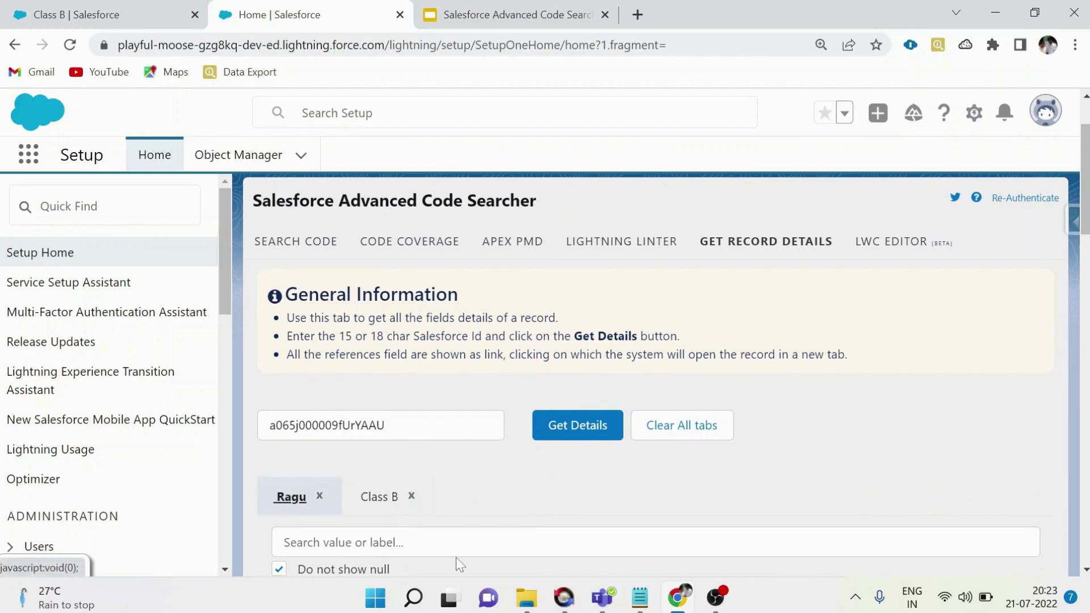
scroll(456, 558, down, 2)
scroll(455, 558, down, 3)
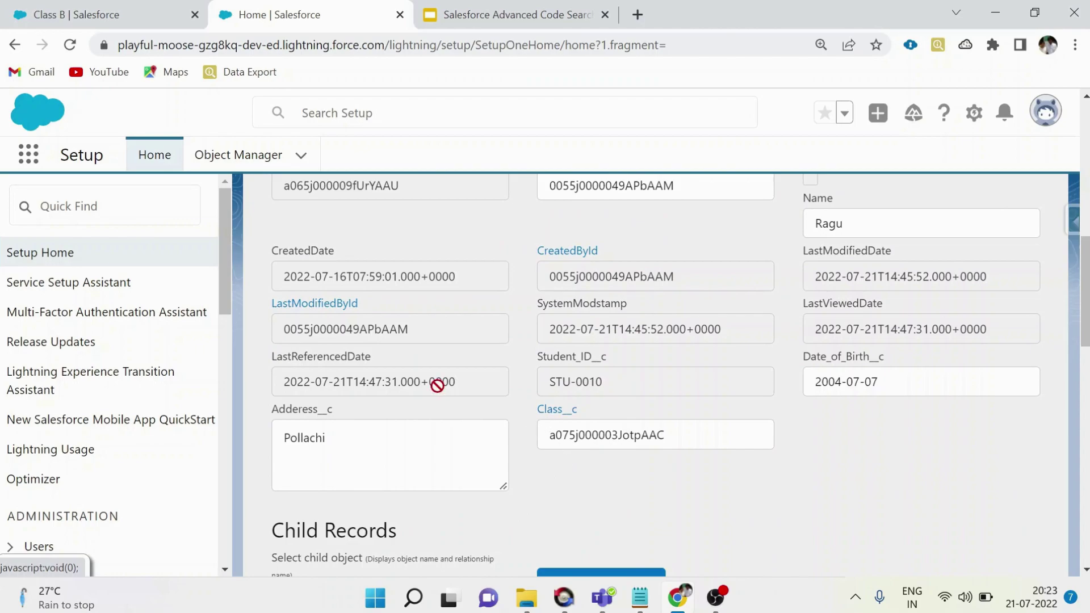
scroll(438, 386, up, 2)
click(920, 370)
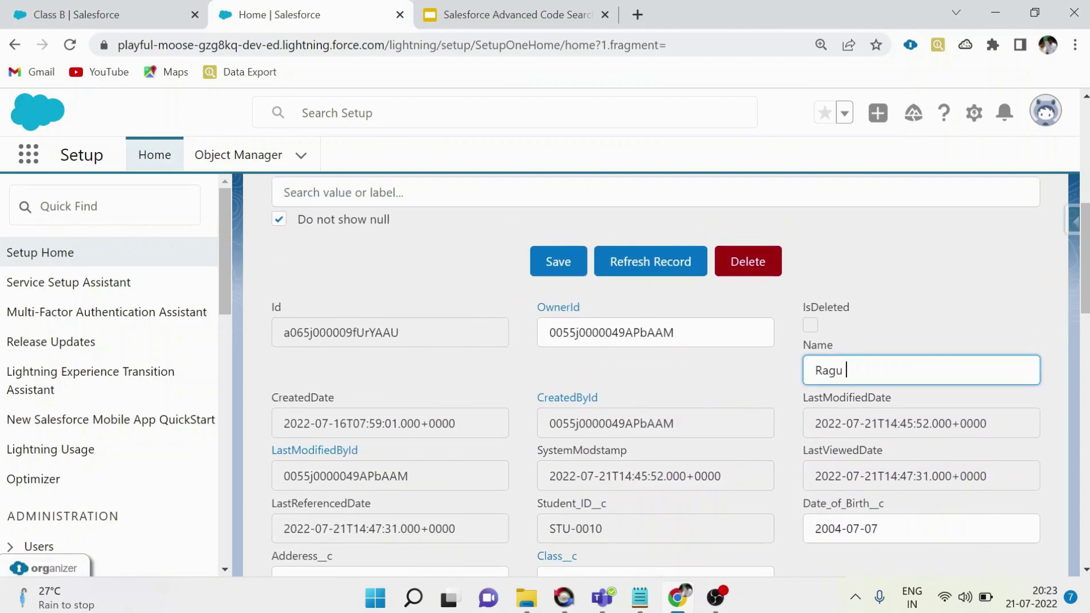
text(K)
click(556, 261)
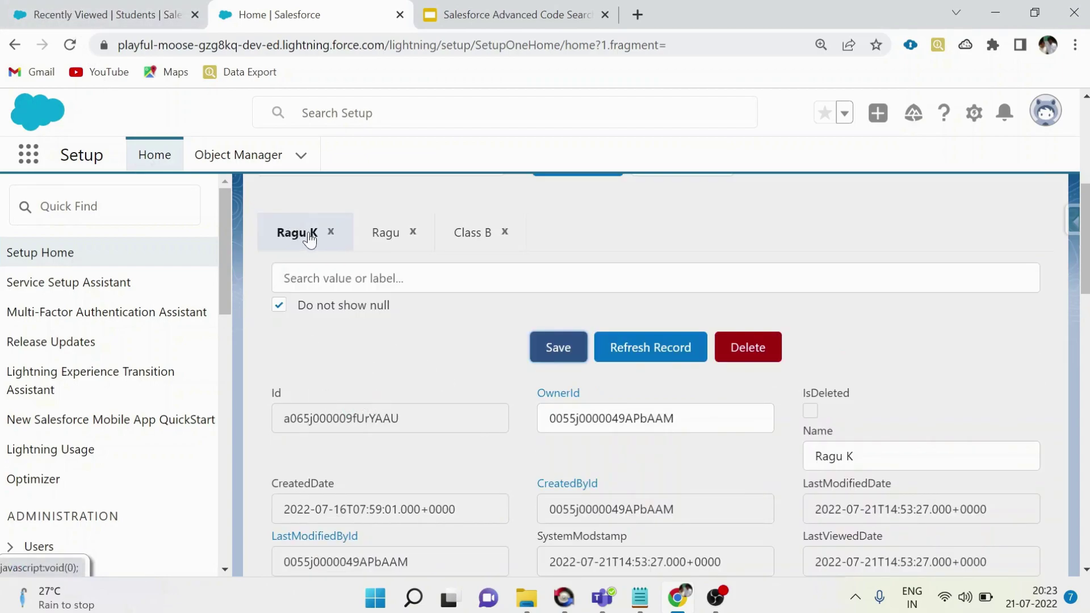
click(601, 349)
scroll(476, 371, down, 1)
scroll(476, 372, down, 1)
scroll(476, 371, down, 1)
scroll(832, 409, up, 4)
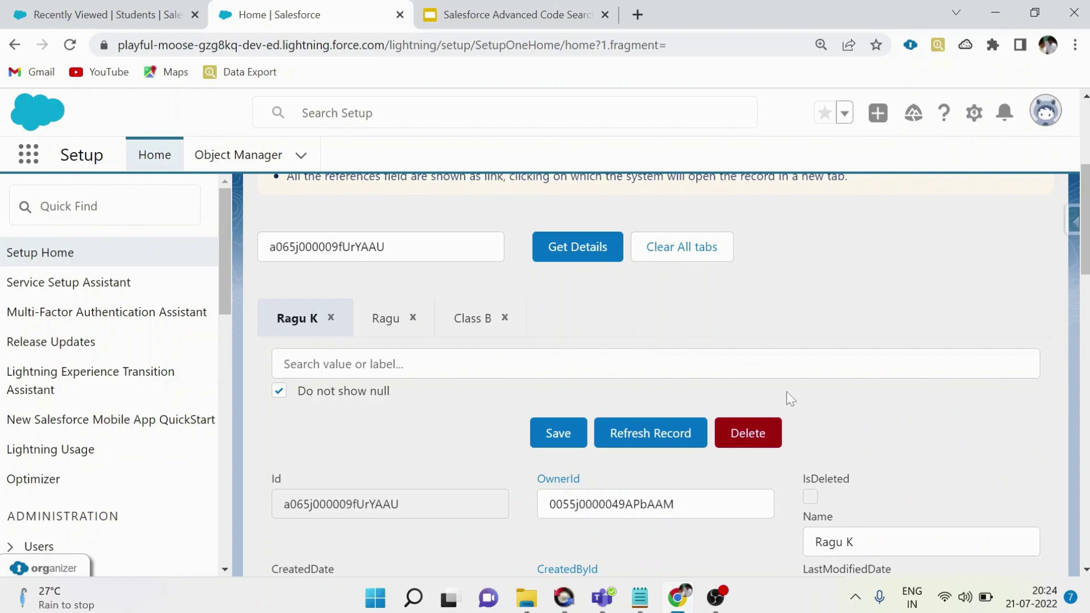
click(767, 435)
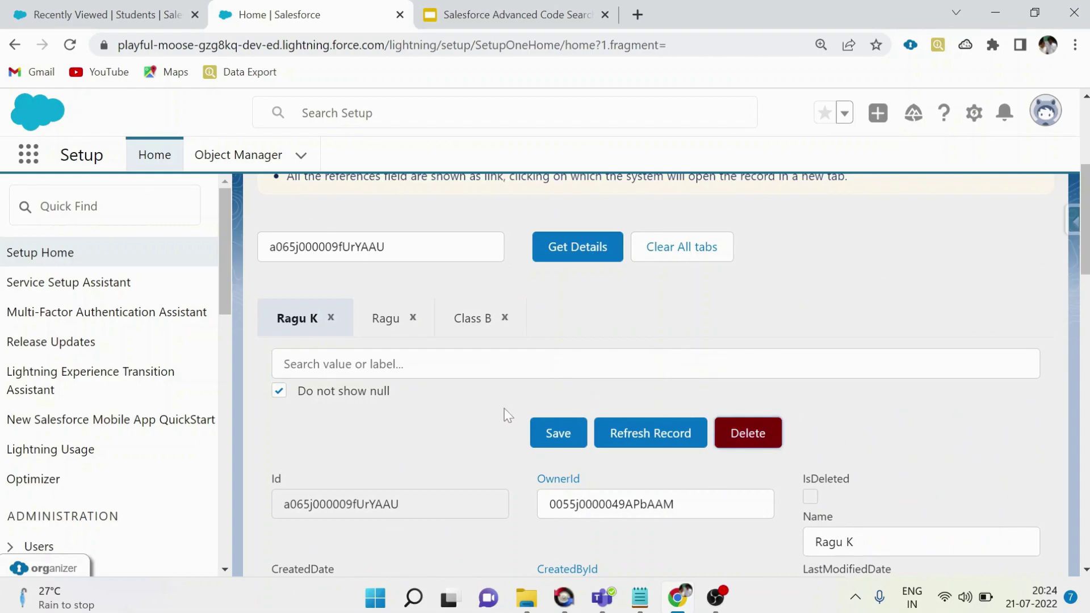
click(564, 479)
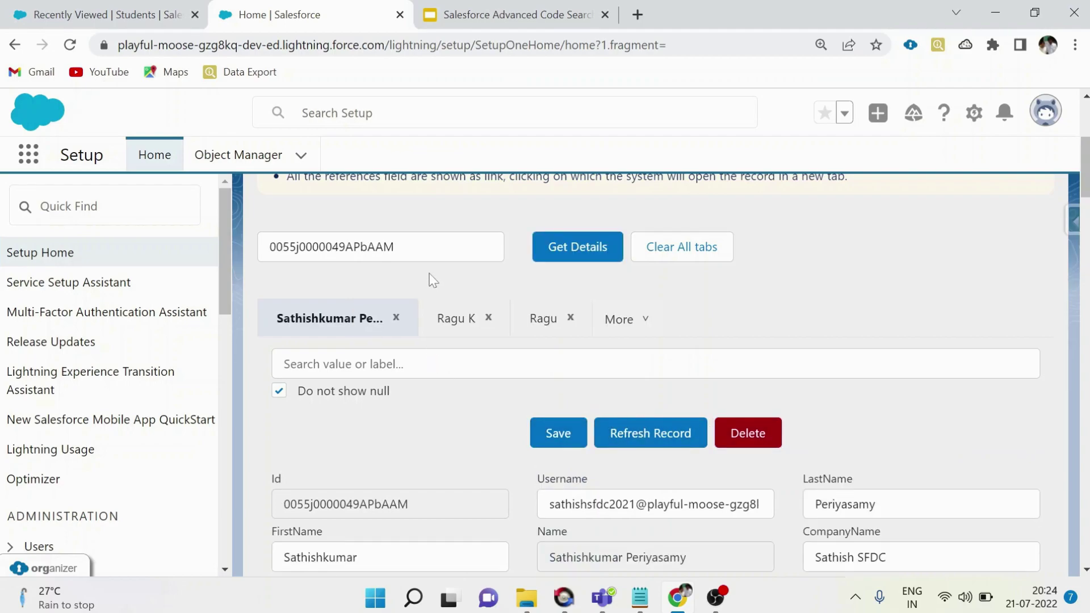
scroll(358, 430, down, 1)
scroll(358, 429, down, 1)
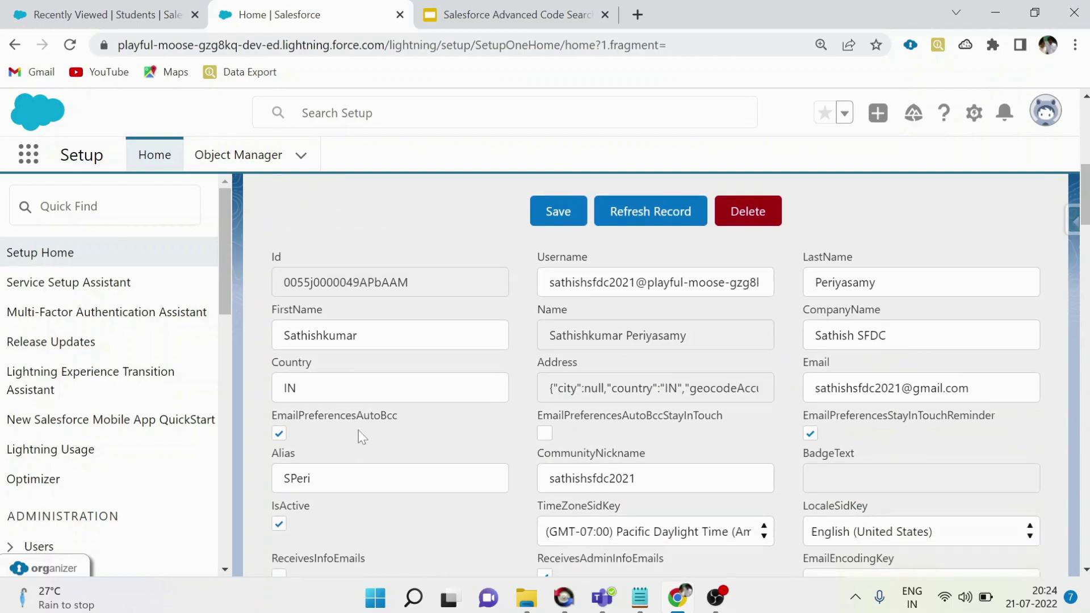
scroll(413, 377, up, 2)
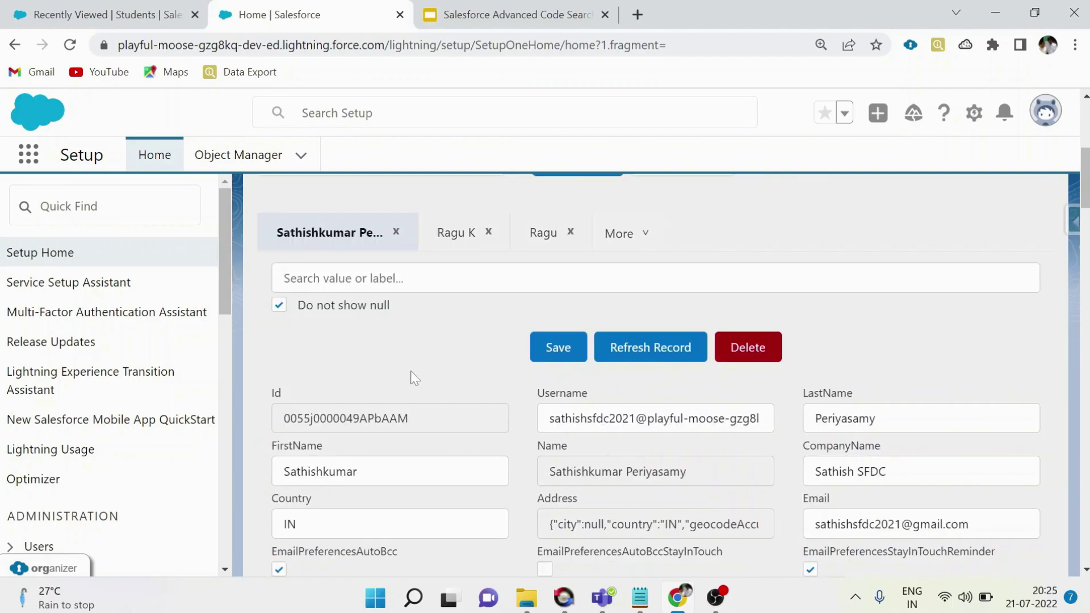
scroll(413, 378, up, 3)
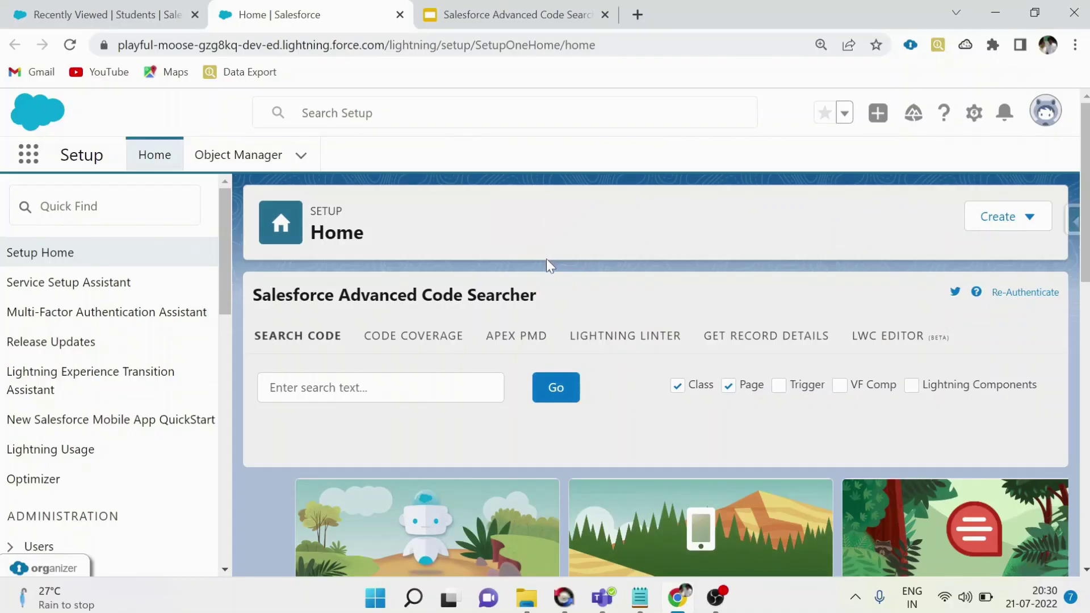
Switch the Code Searcher panel to the LWC EDITOR tab.
click(929, 340)
scroll(521, 410, down, 1)
scroll(515, 409, down, 1)
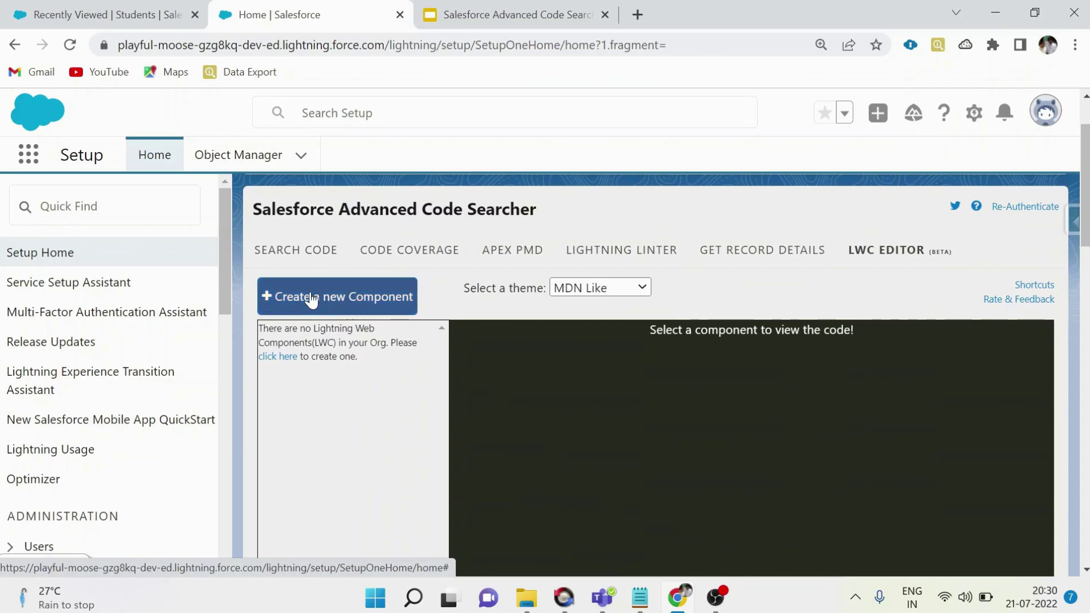
Create HelloWorld with CSS and SVG files, targeting Home, App, Record and Community pages.
click(311, 298)
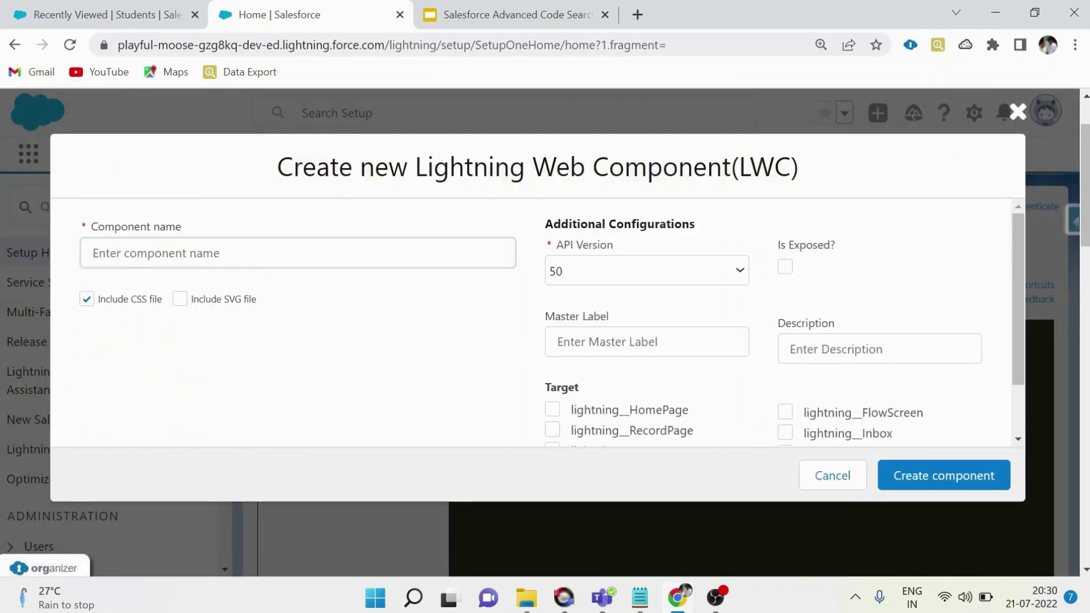
text(He)
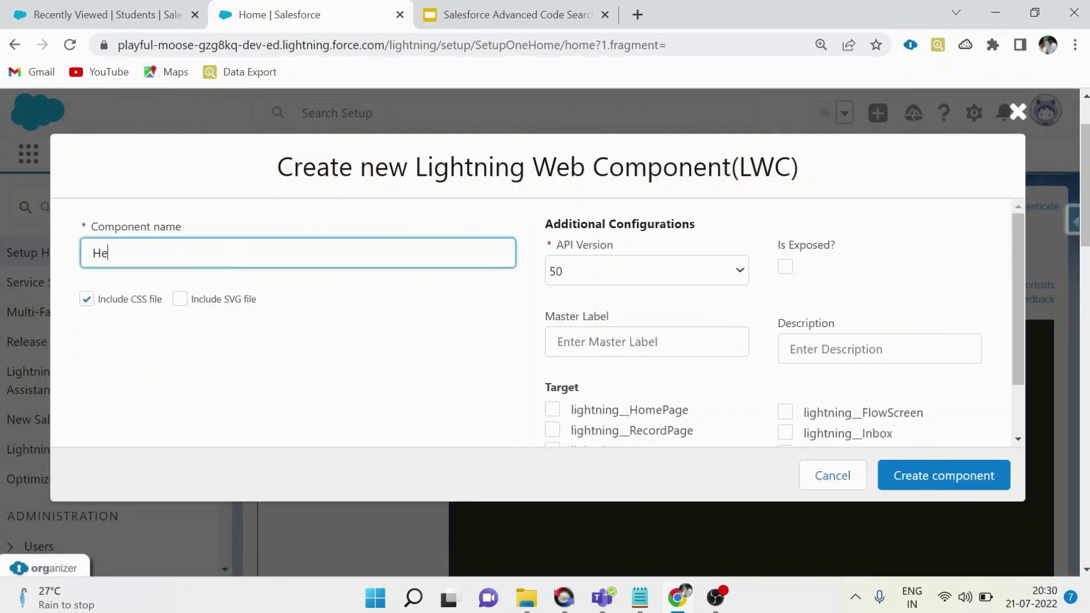
text(lloWorld)
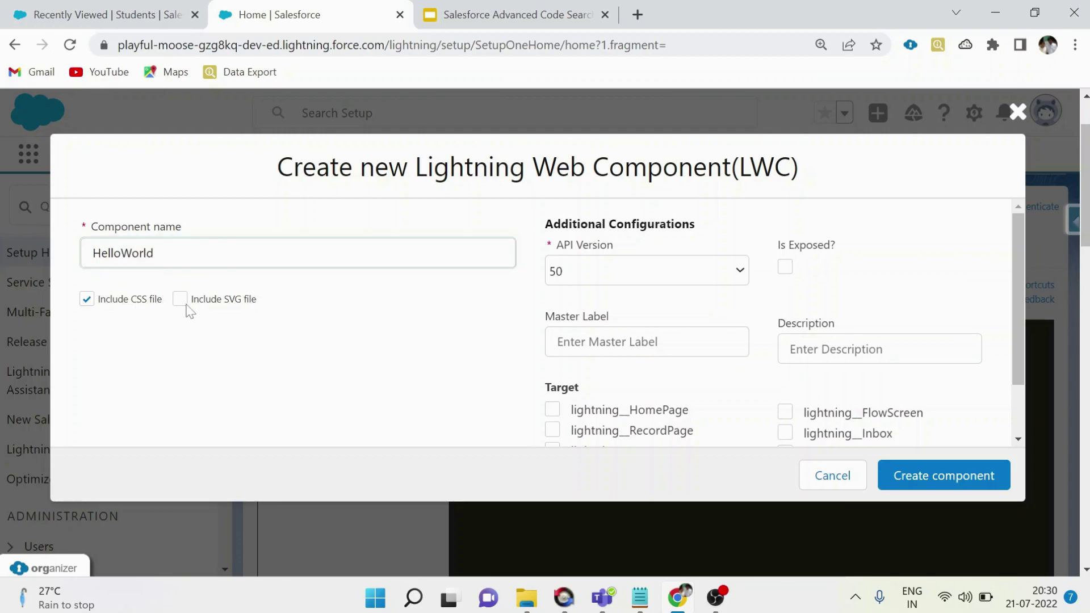
click(180, 301)
scroll(555, 360, down, 1)
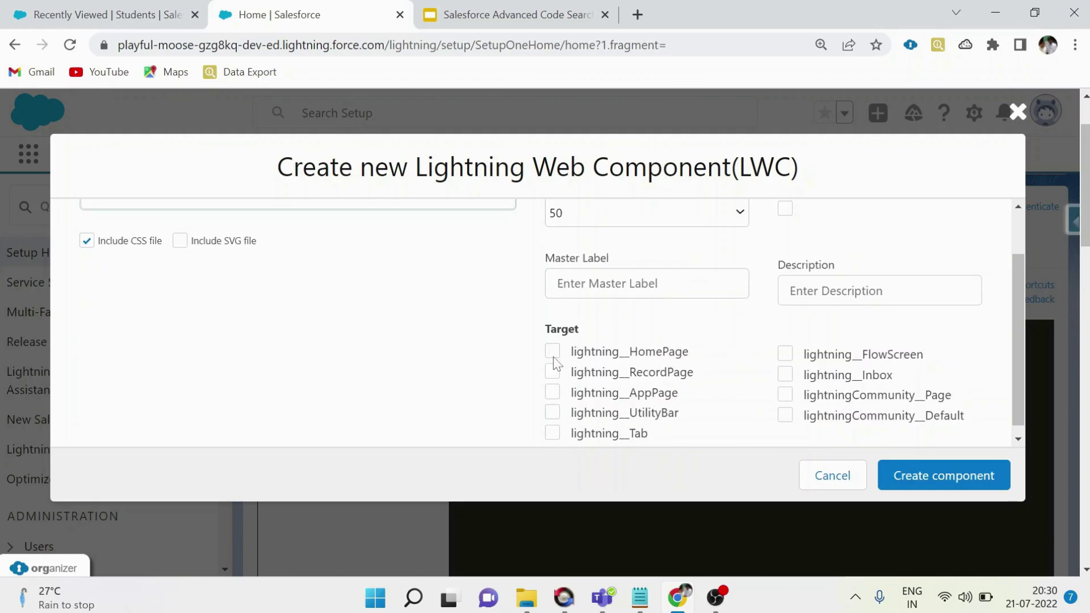
click(611, 353)
click(643, 391)
click(680, 372)
click(860, 401)
click(946, 478)
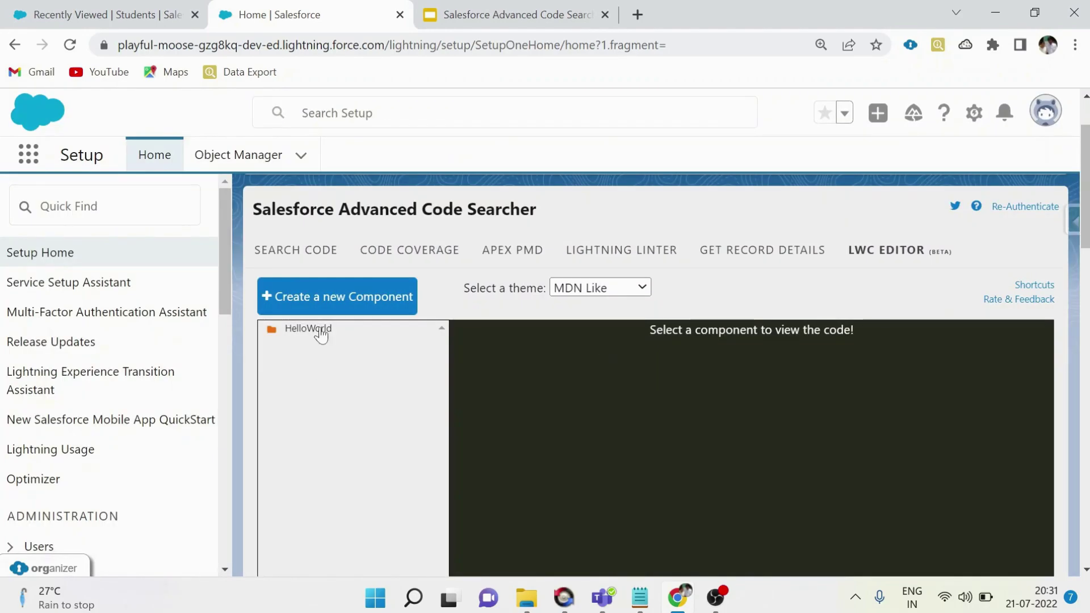
Add <p>Hello World!!!</p> inside helloWorld.html's template and save the file.
click(317, 331)
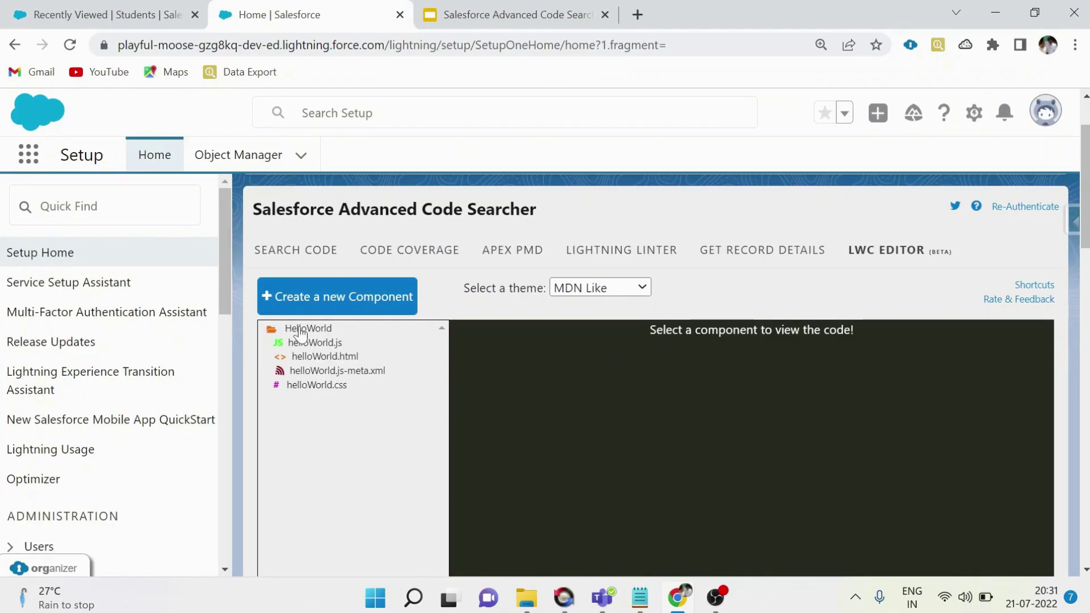
click(330, 357)
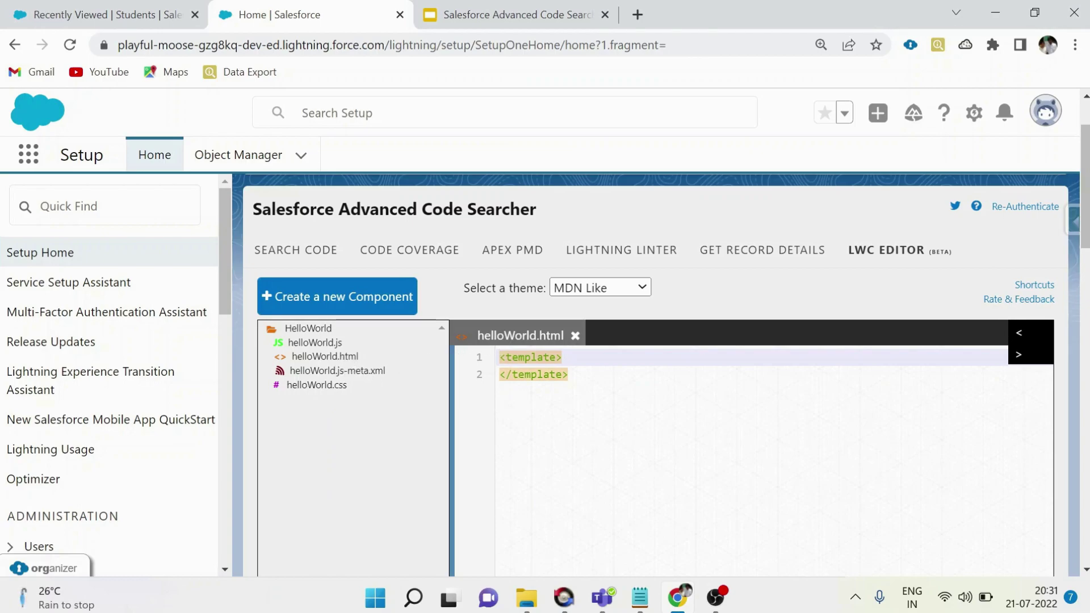
click(563, 356)
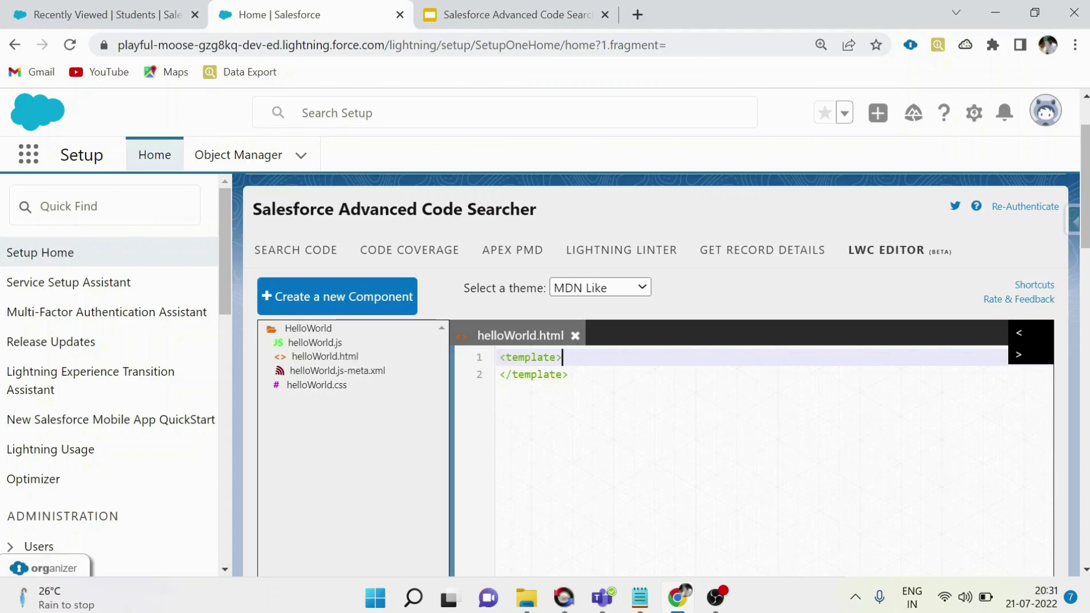
key(Return)
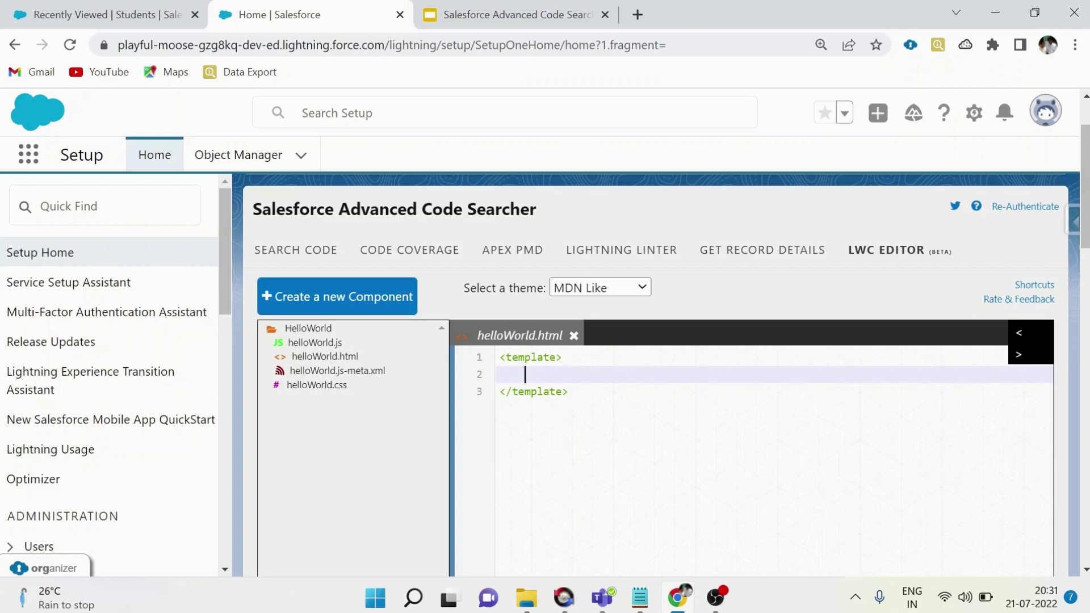
text(<p)
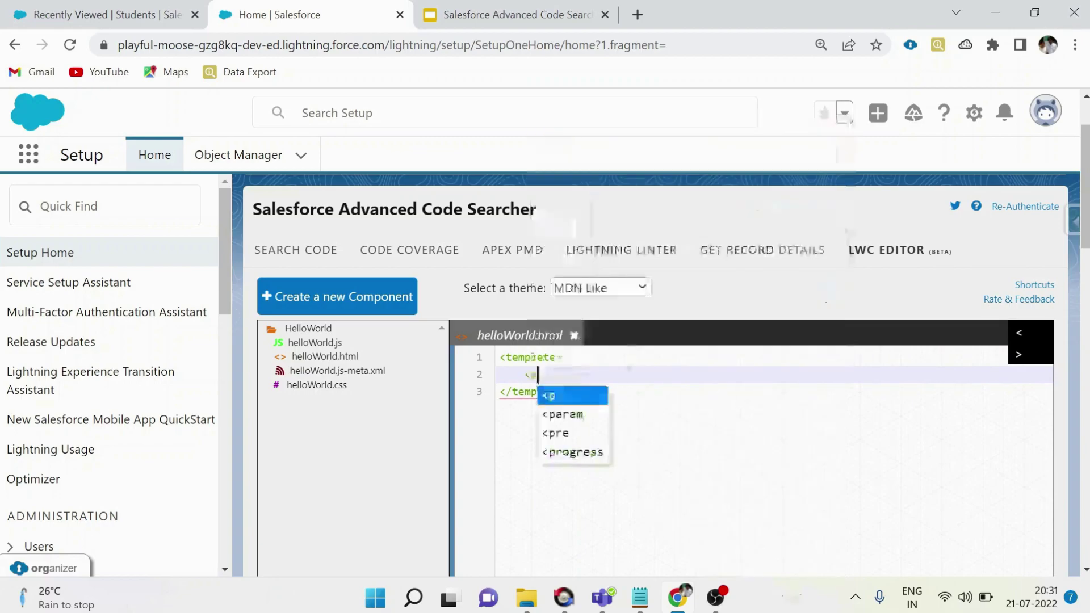
key(Escape)
text(>)
key(Return)
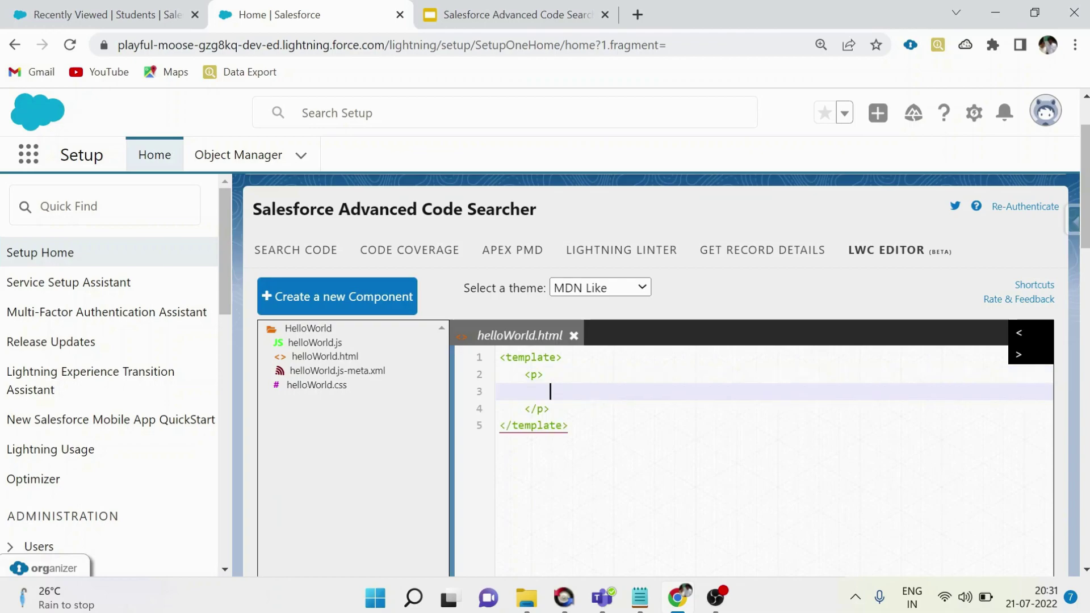
text(Hello World!!!)
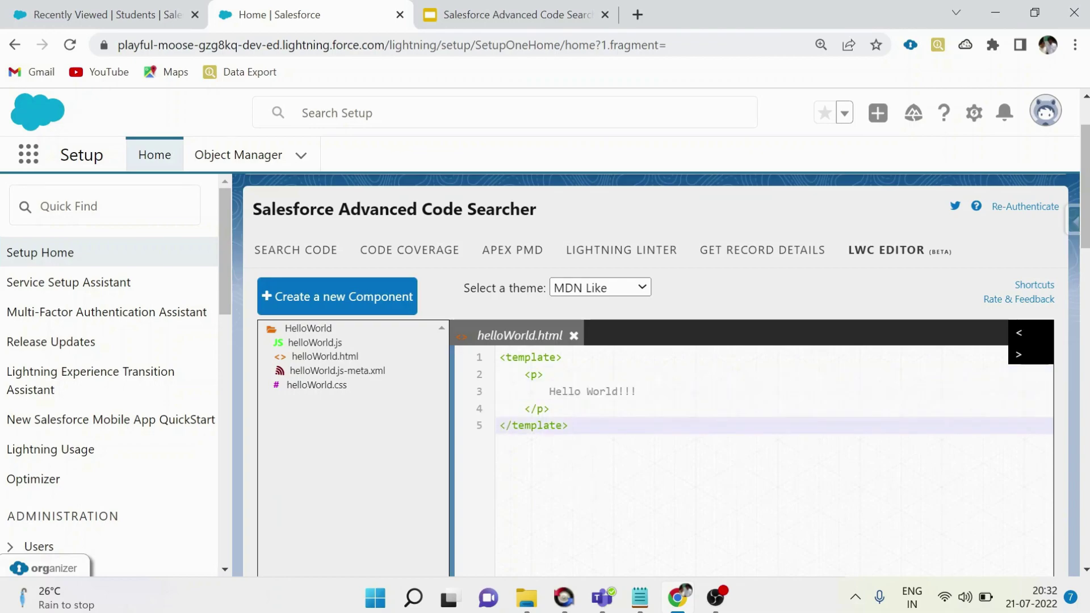
key(ctrl+s)
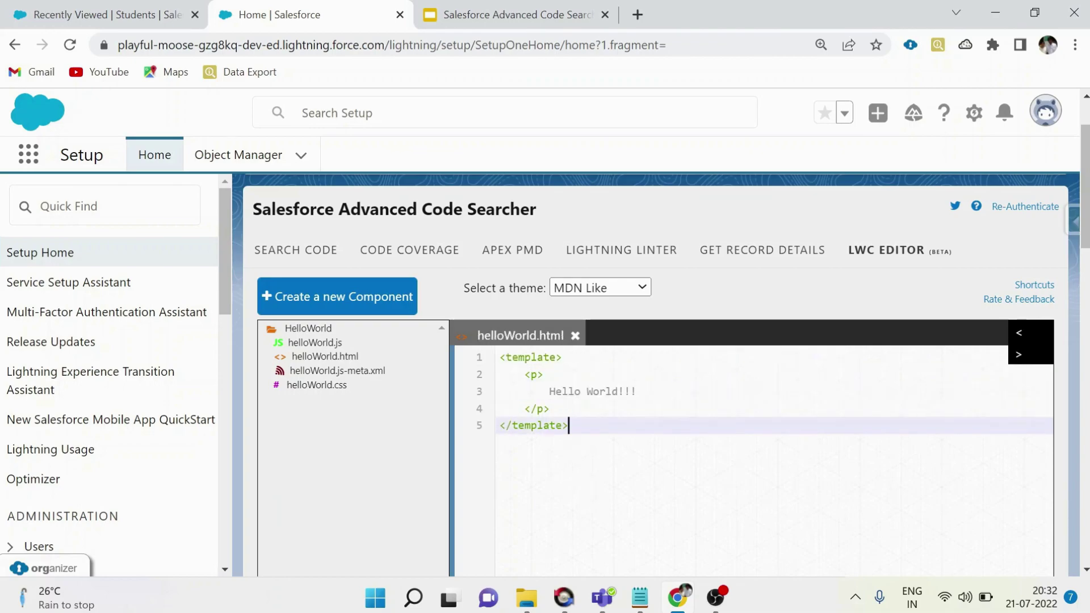
scroll(656, 377, down, 2)
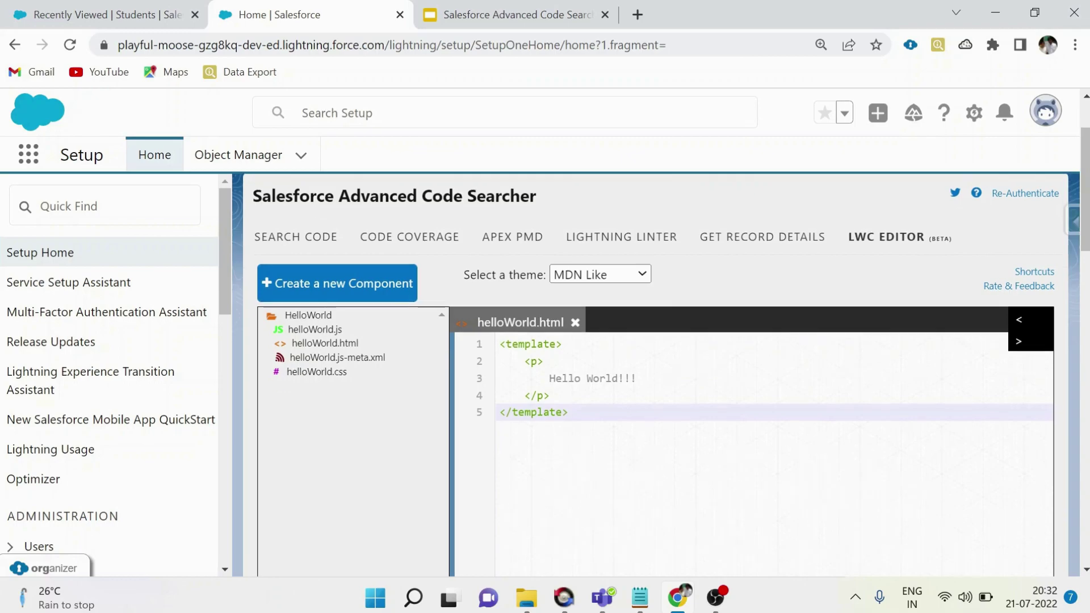
scroll(656, 377, down, 2)
scroll(656, 377, down, 1)
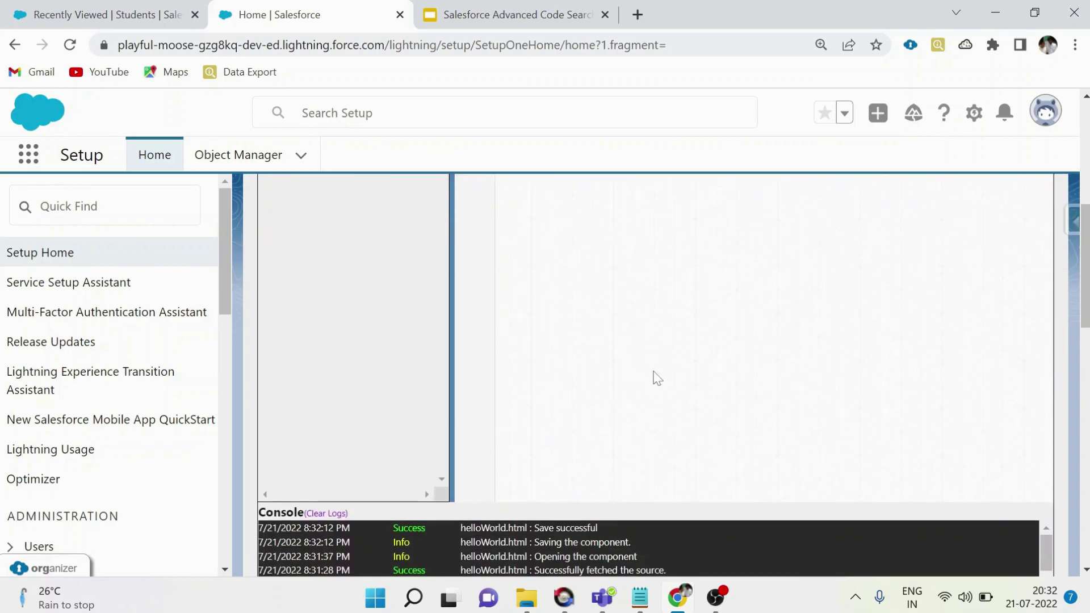
scroll(656, 377, up, 2)
scroll(655, 377, up, 2)
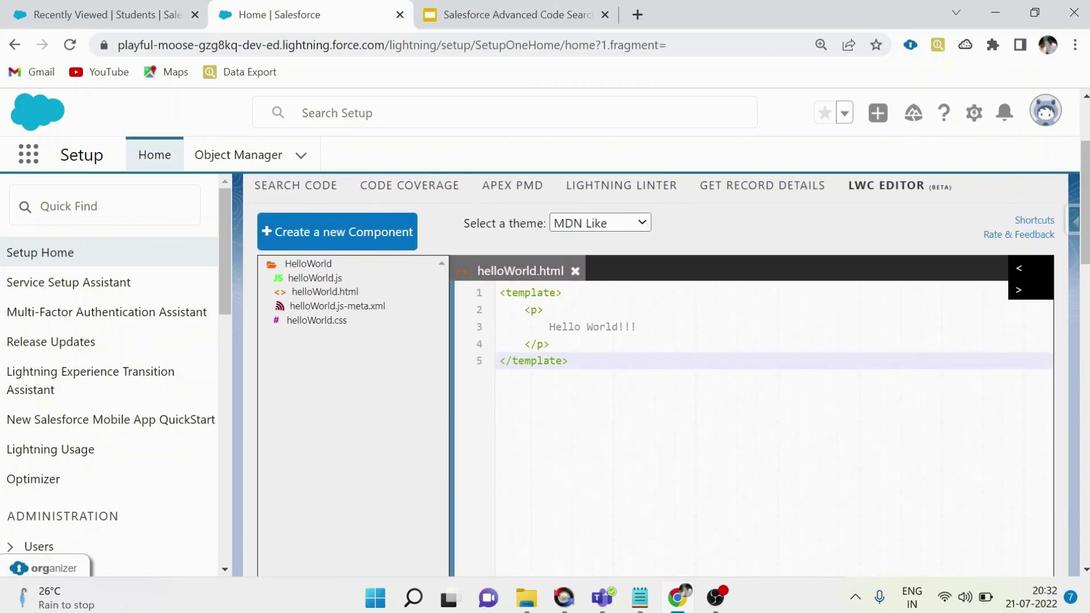
scroll(699, 371, down, 4)
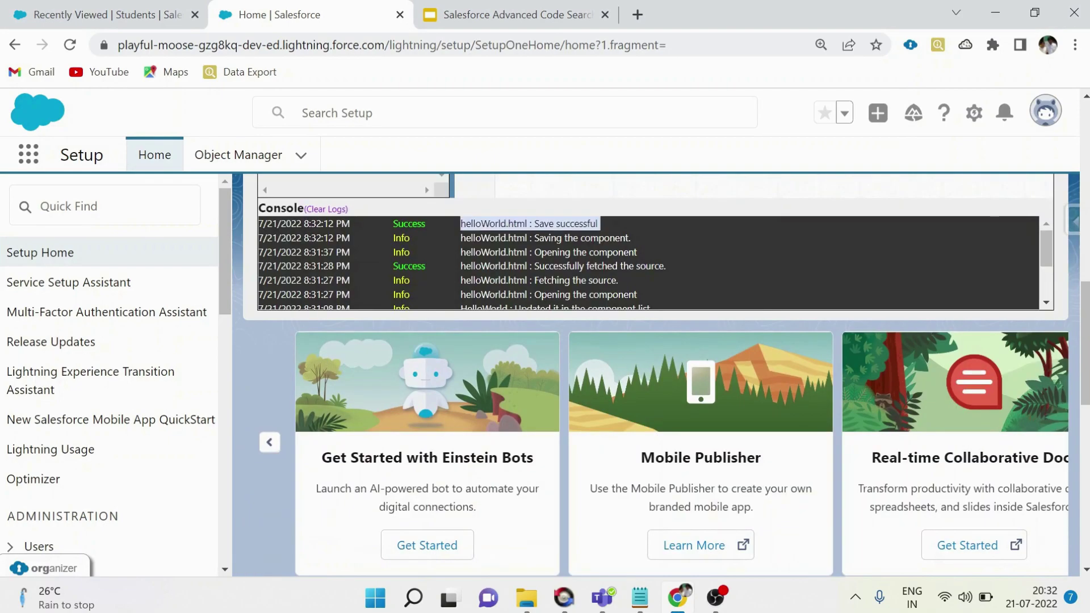
scroll(699, 371, up, 5)
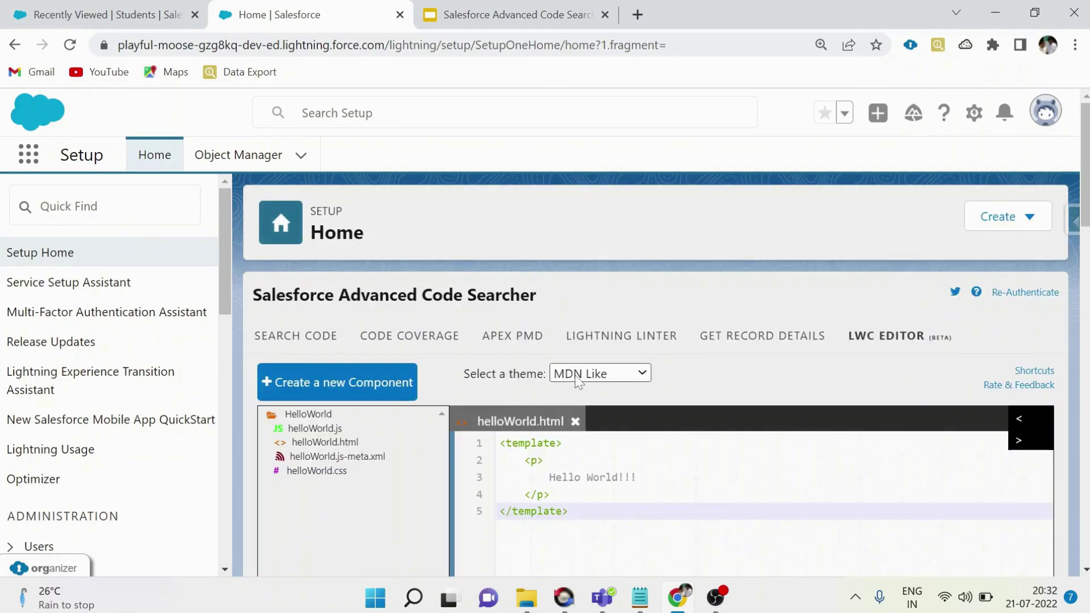
Try the Solarized Dark editor theme, then settle on Monokai for helloWorld.html.
click(579, 378)
click(588, 409)
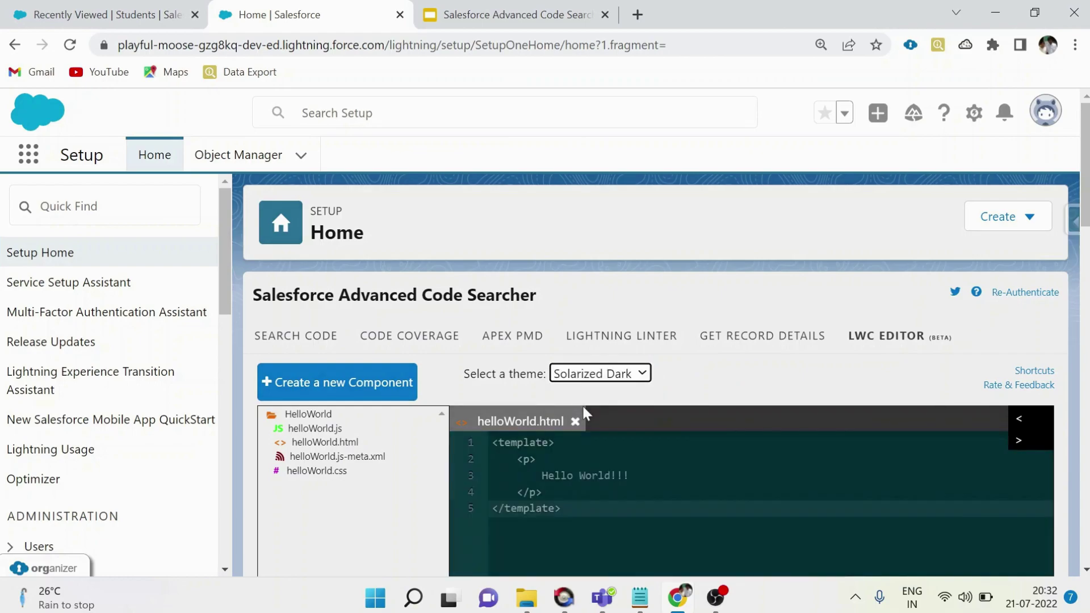
click(597, 381)
click(576, 391)
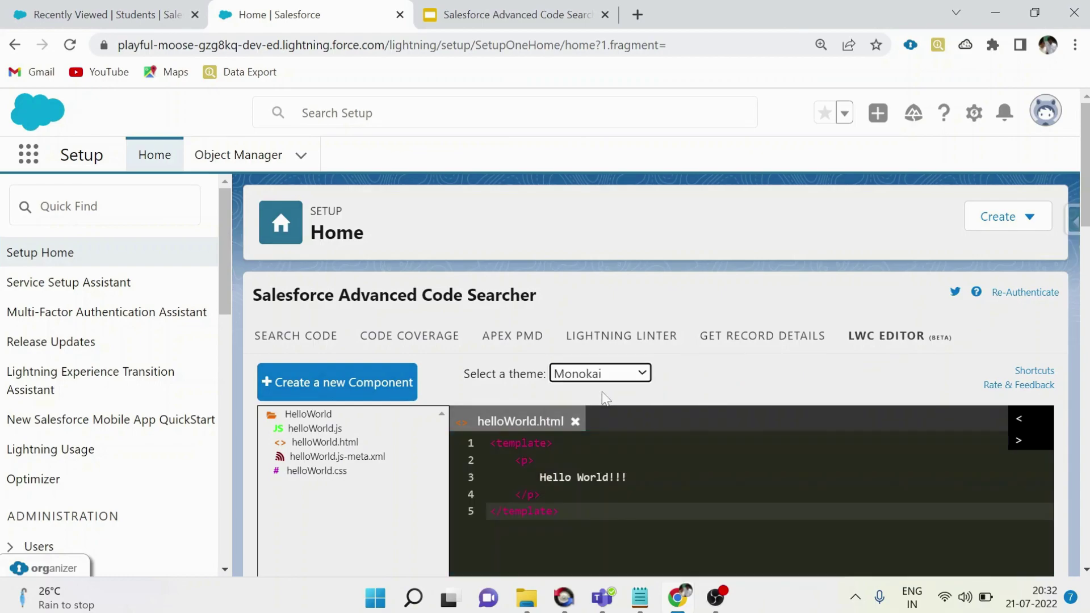
scroll(617, 509, down, 1)
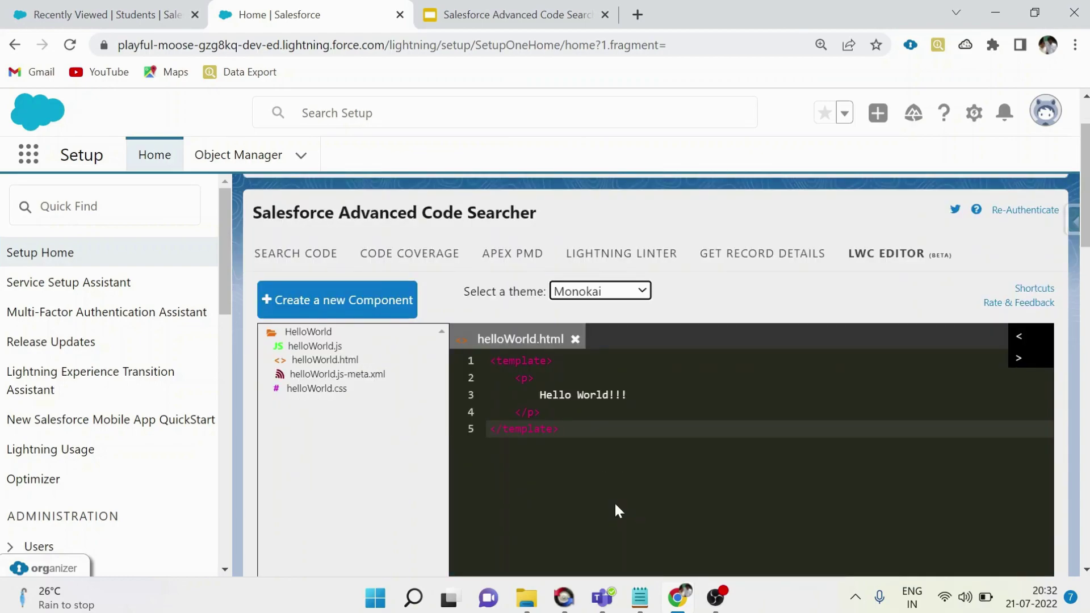